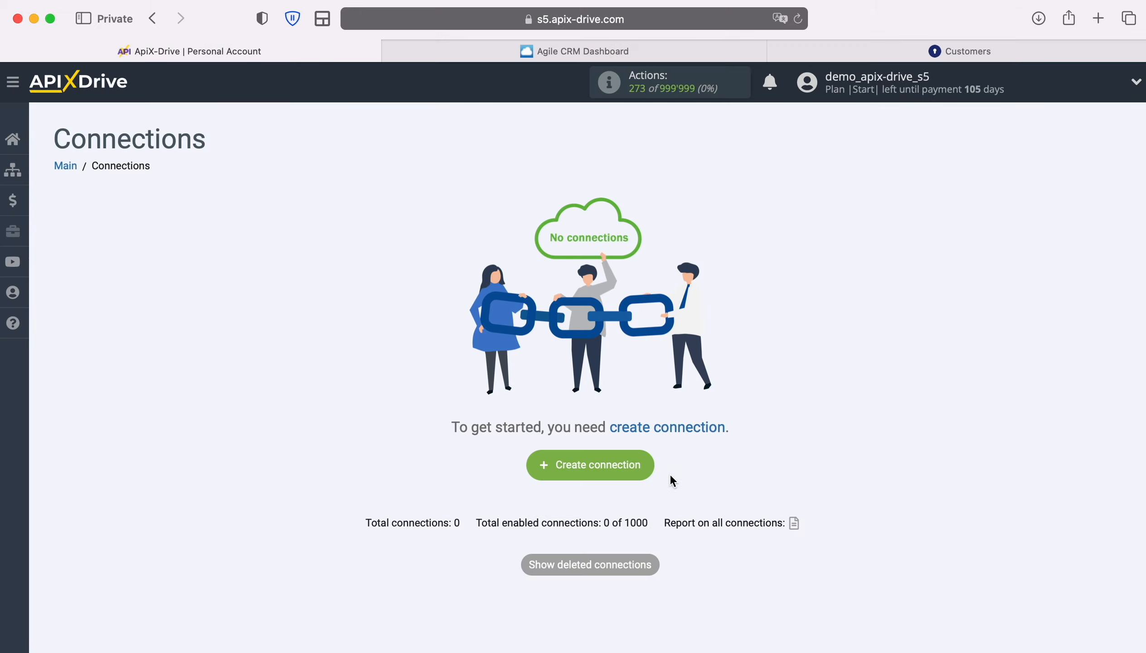
Create a new connection with Agile CRM as the data source system
{"action": "left_click", "coordinate": [649, 462]}
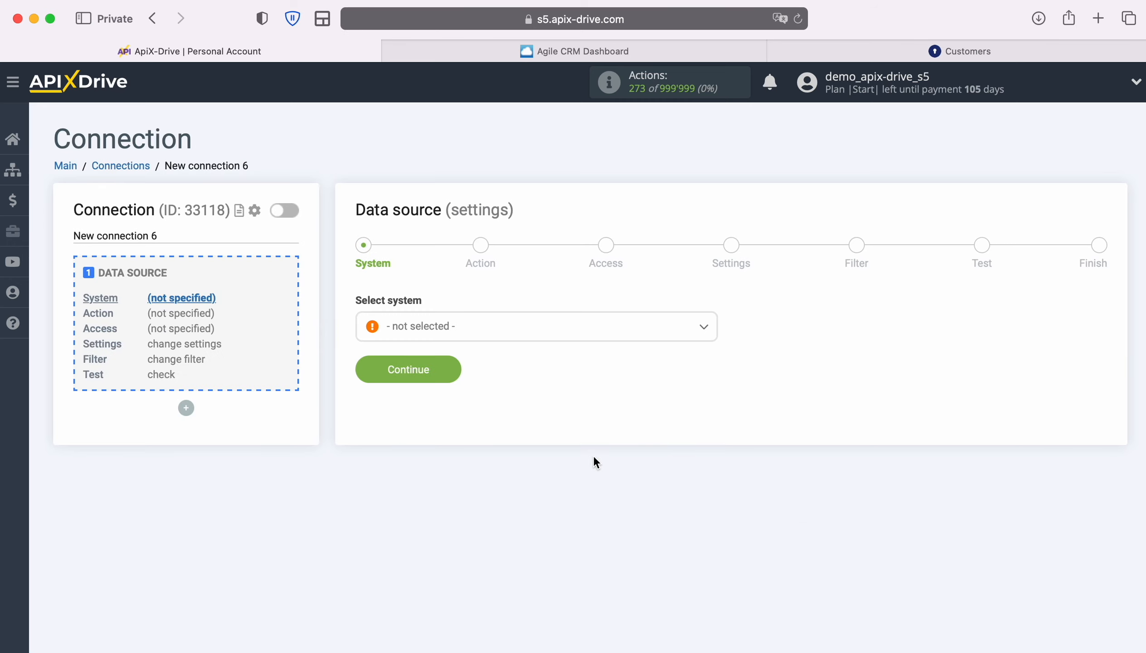
{"action": "left_click", "coordinate": [487, 326]}
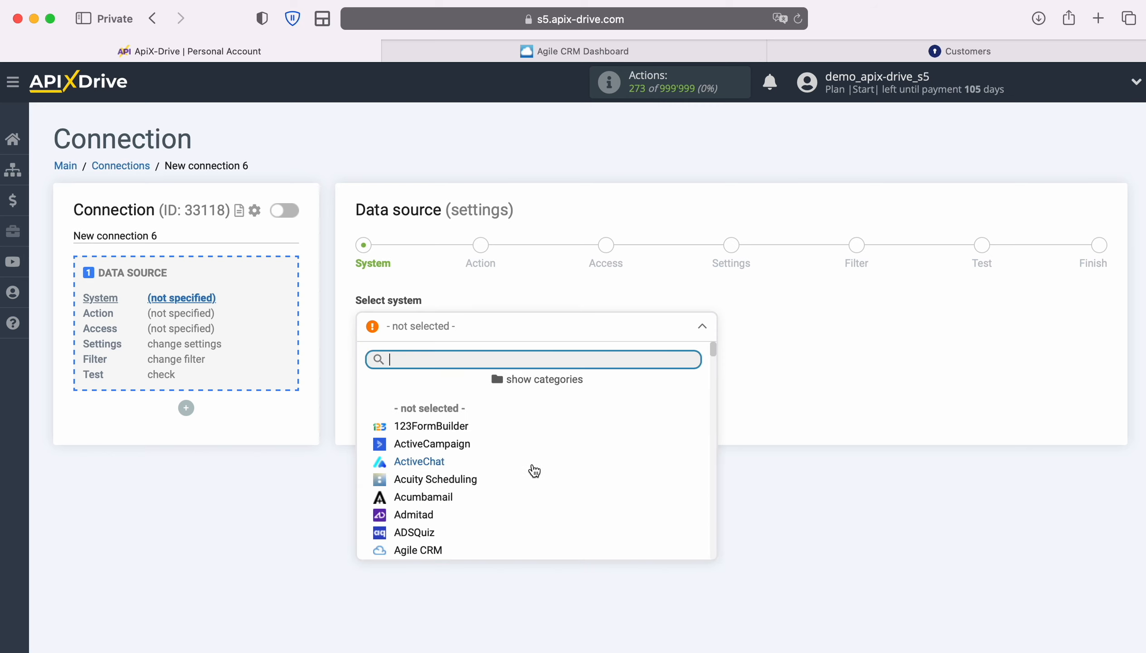
{"action": "scroll", "coordinate": [534, 471], "scroll_direction": "down", "scroll_amount": 2}
{"action": "left_click", "coordinate": [434, 478]}
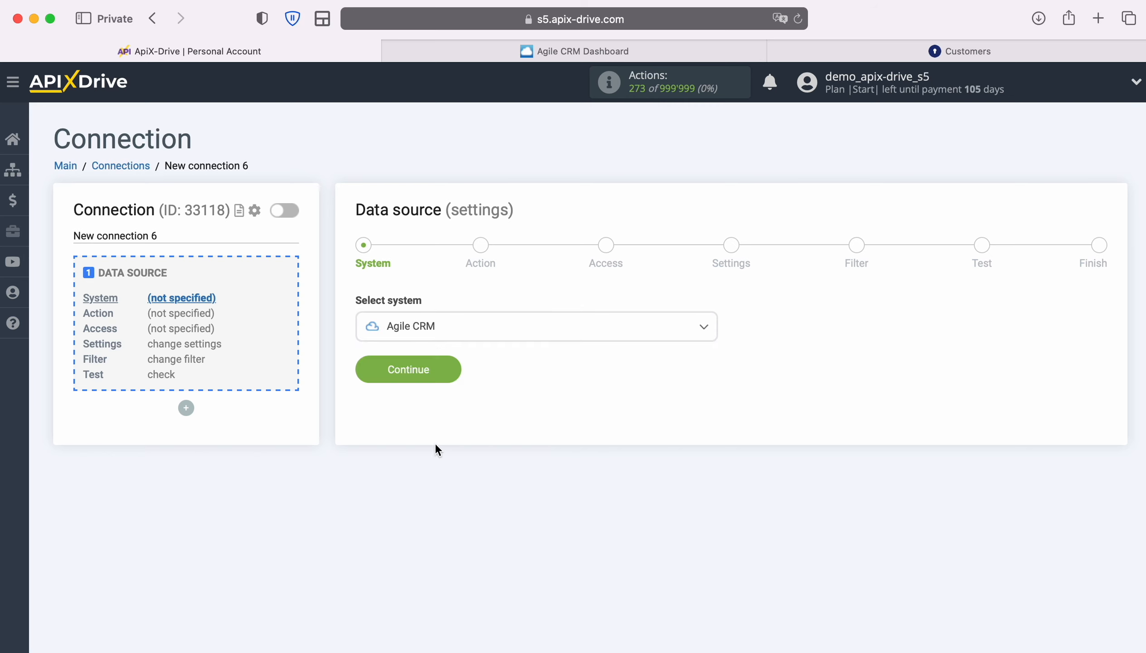
{"action": "left_click", "coordinate": [450, 367]}
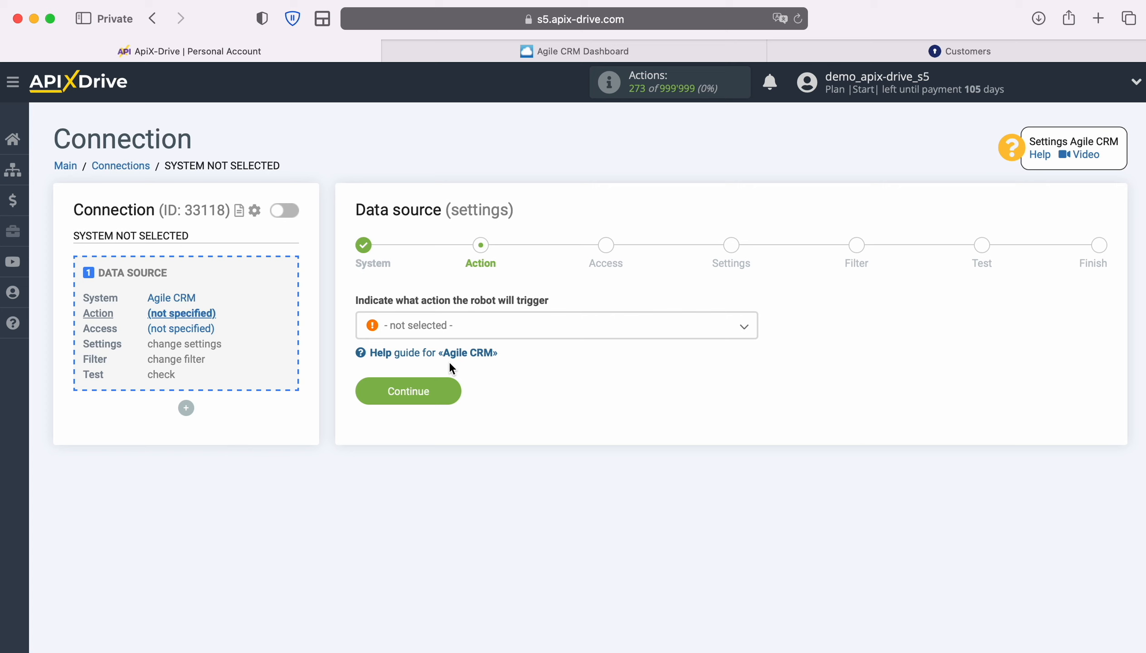
Set the source action to Get CONTACTS (new) and begin connecting an Agile CRM account
{"action": "left_click", "coordinate": [544, 323]}
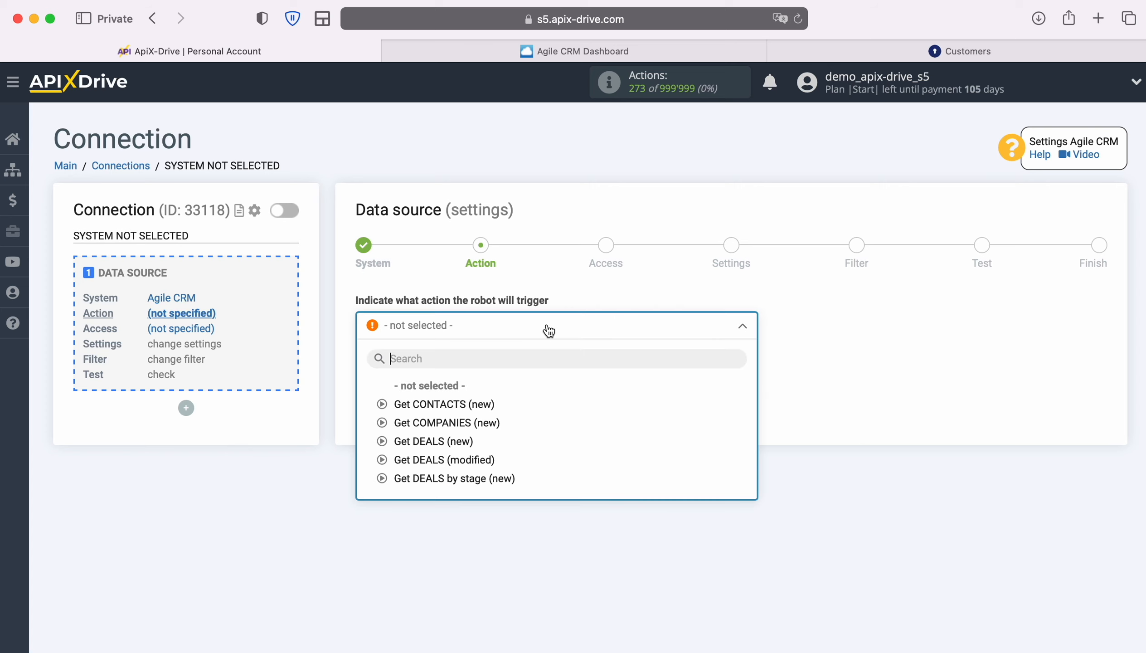
{"action": "left_click", "coordinate": [473, 403]}
{"action": "left_click", "coordinate": [452, 389]}
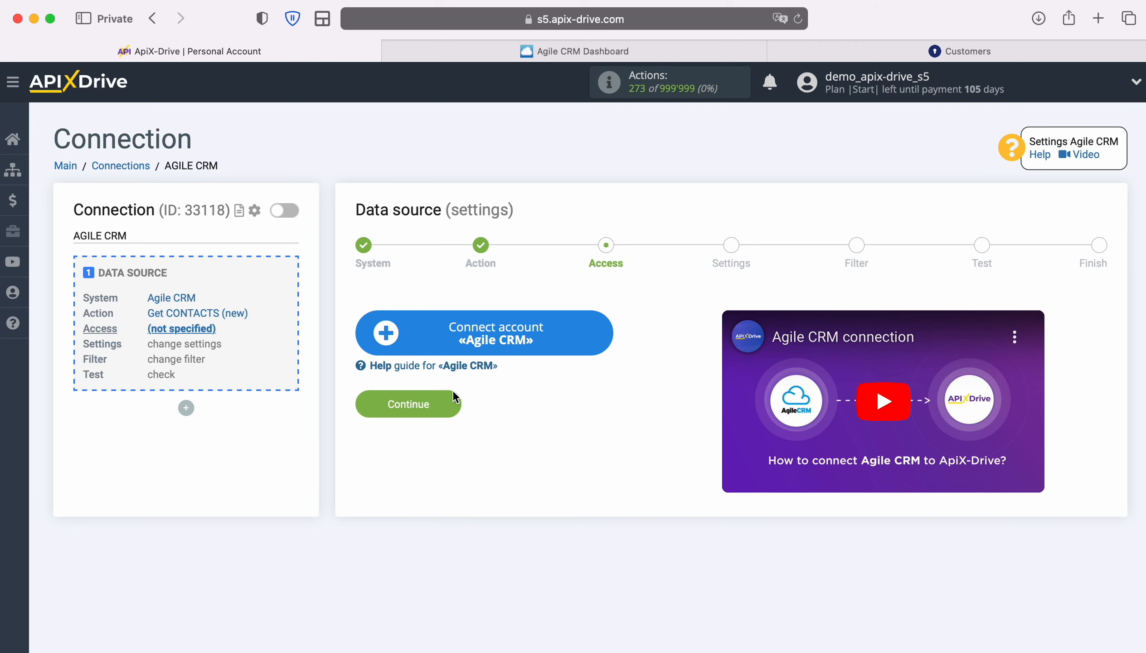
{"action": "left_click", "coordinate": [612, 333]}
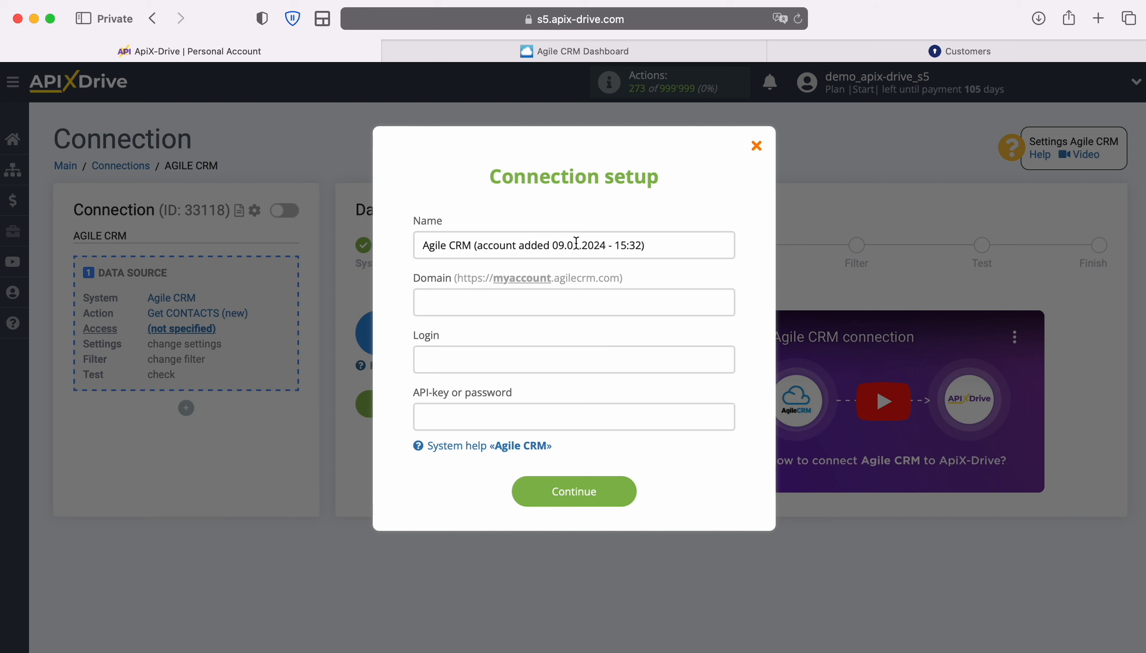
{"action": "left_click", "coordinate": [530, 54]}
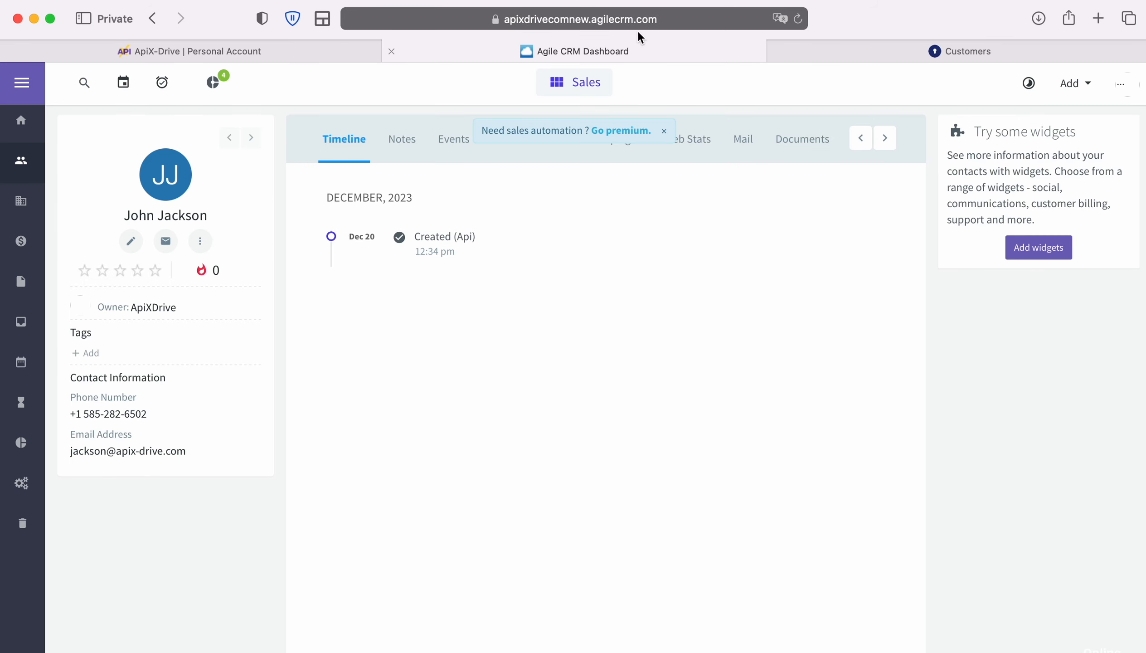
Copy the account subdomain apixdrivecomnew from the Agile CRM page address
{"action": "left_click", "coordinate": [700, 21]}
{"action": "left_click", "coordinate": [700, 21]}
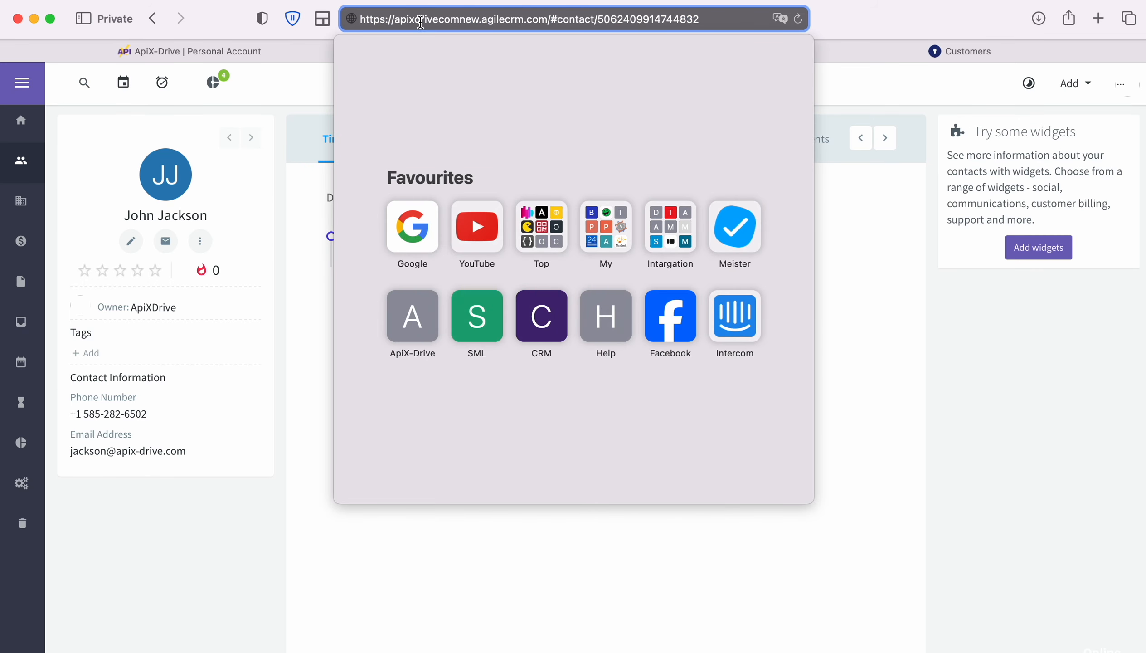
{"action": "left_click_drag", "start_coordinate": [395, 20], "coordinate": [478, 19]}
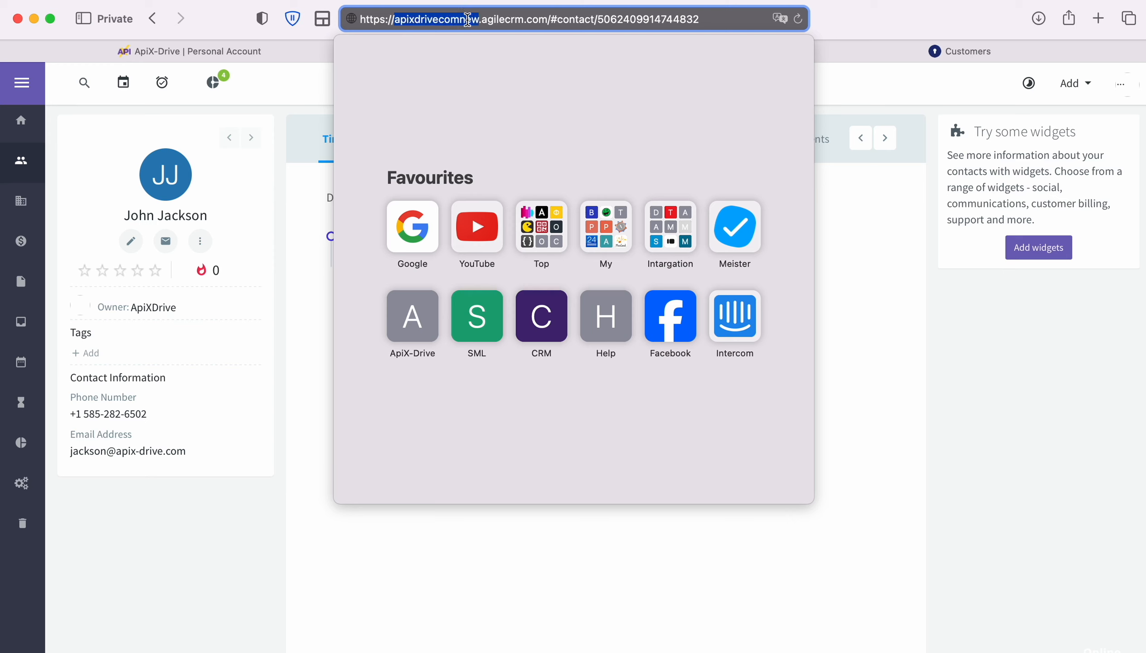
{"action": "right_click", "coordinate": [477, 19]}
{"action": "left_click", "coordinate": [481, 48]}
{"action": "left_click", "coordinate": [293, 49]}
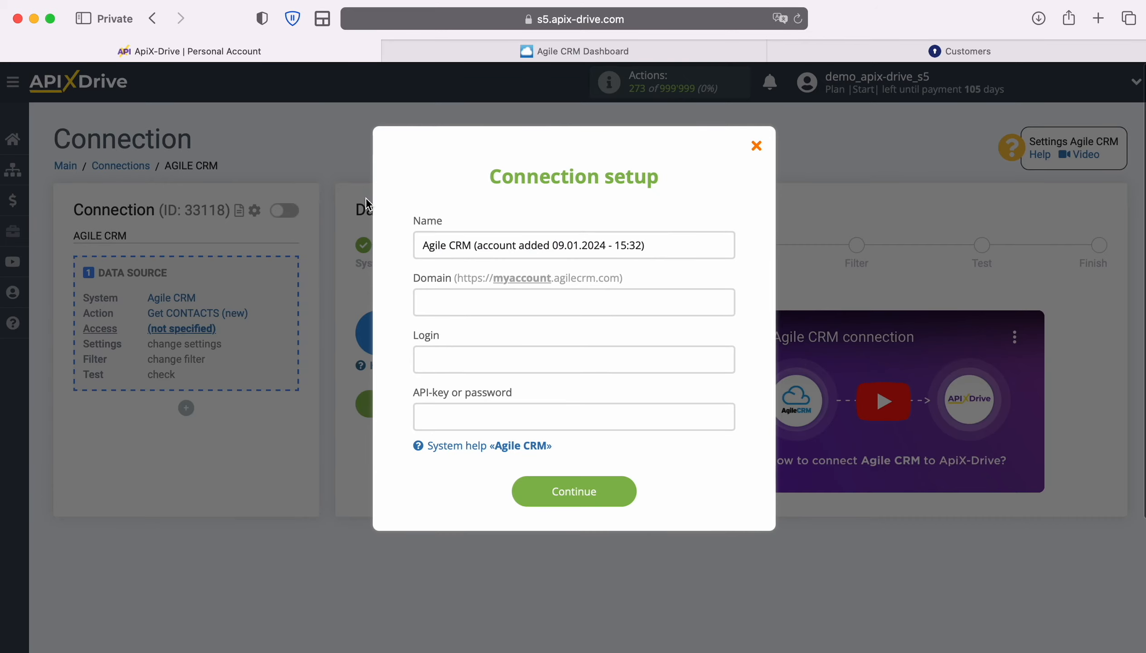
Fill the Agile CRM connection form with domain apixdrivecomnew and the account's login e-mail
{"action": "right_click", "coordinate": [464, 308]}
{"action": "left_click", "coordinate": [497, 357]}
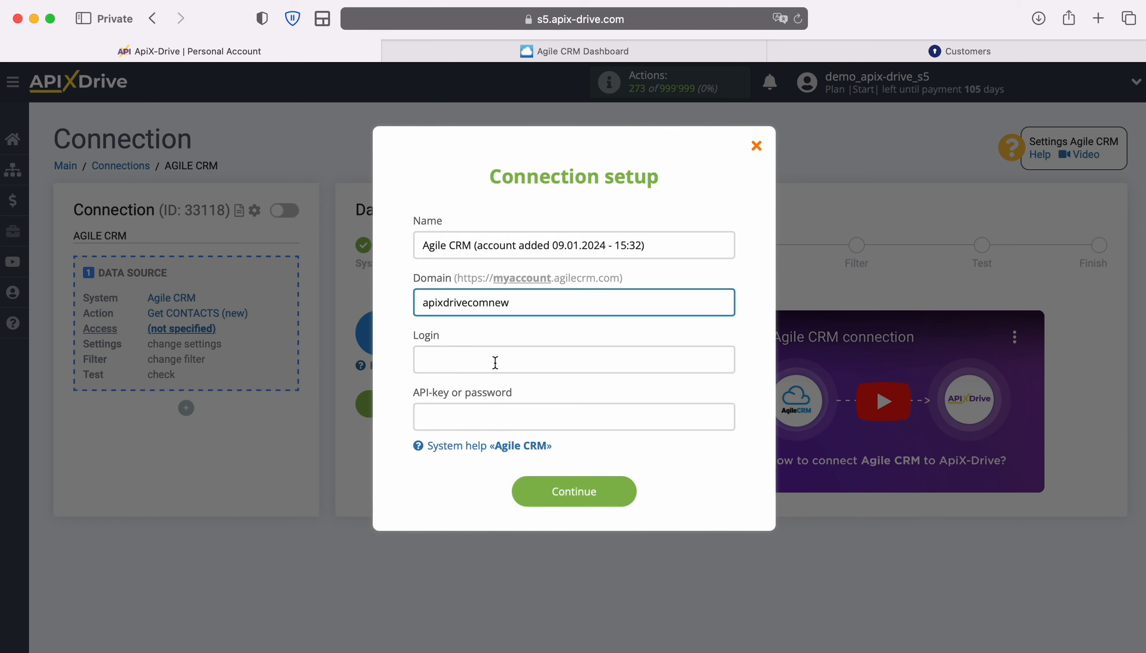
{"action": "left_click", "coordinate": [495, 362]}
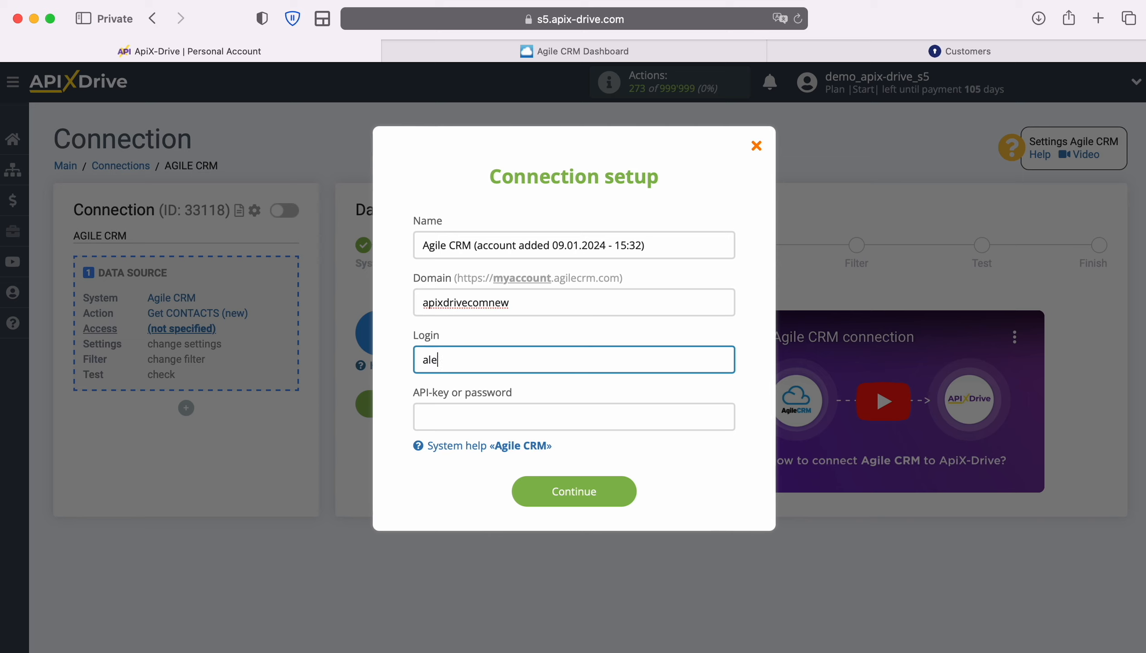
{"action": "left_click", "coordinate": [481, 409]}
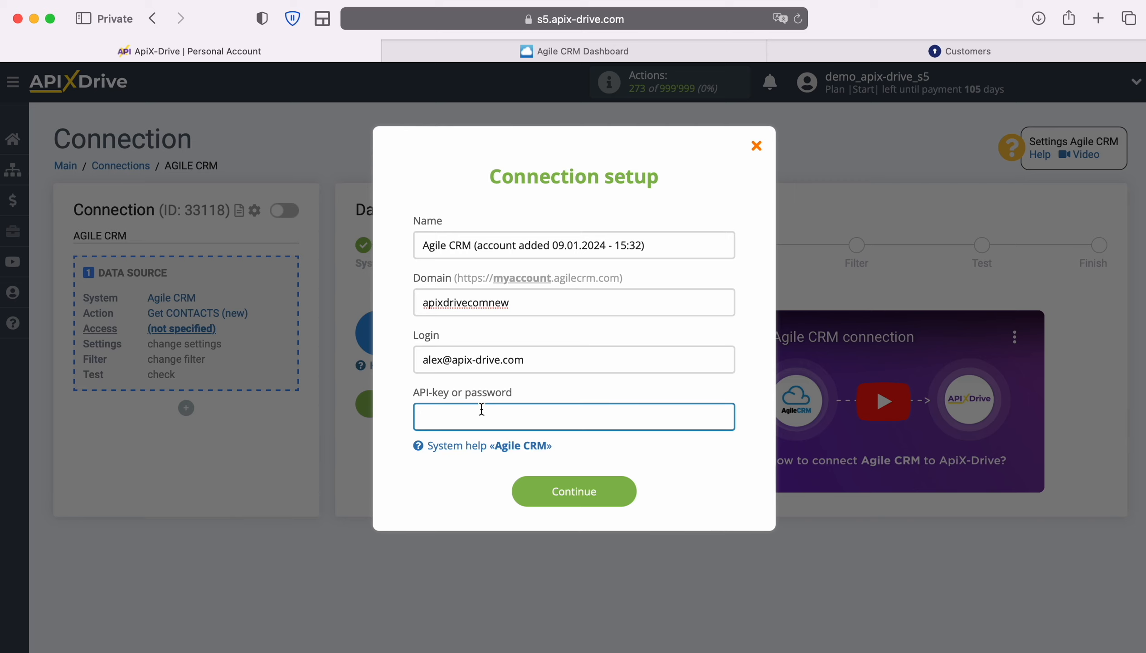
Copy the REST API key from Agile CRM's Admin Settings > Developers & API page
{"action": "left_click", "coordinate": [525, 51]}
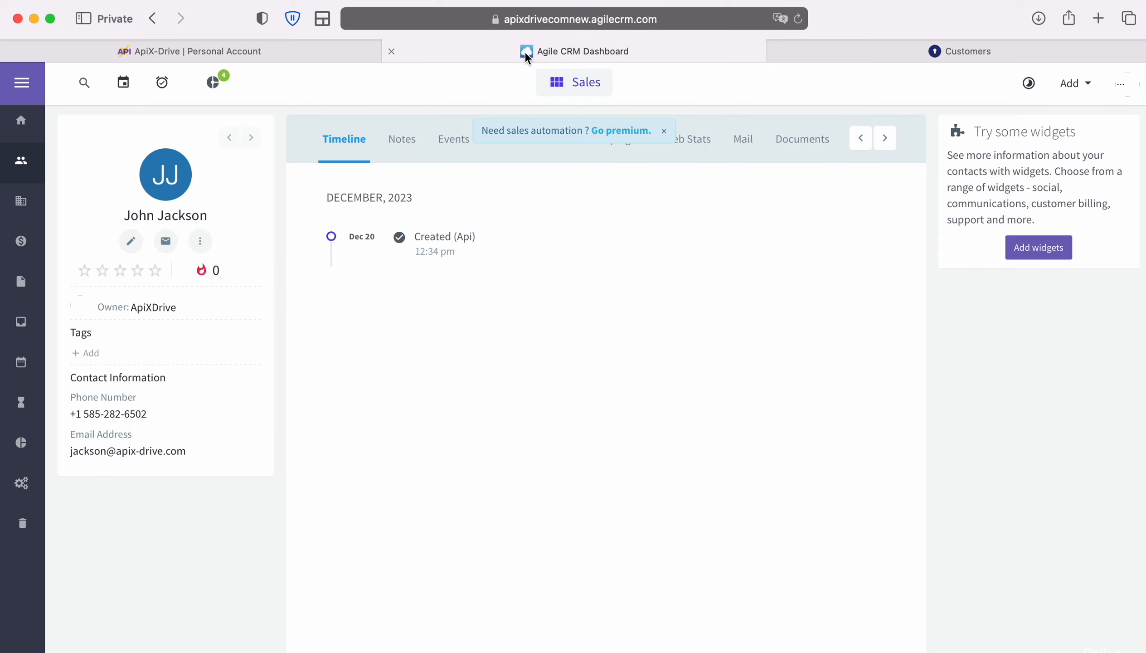
{"action": "left_click", "coordinate": [1120, 86]}
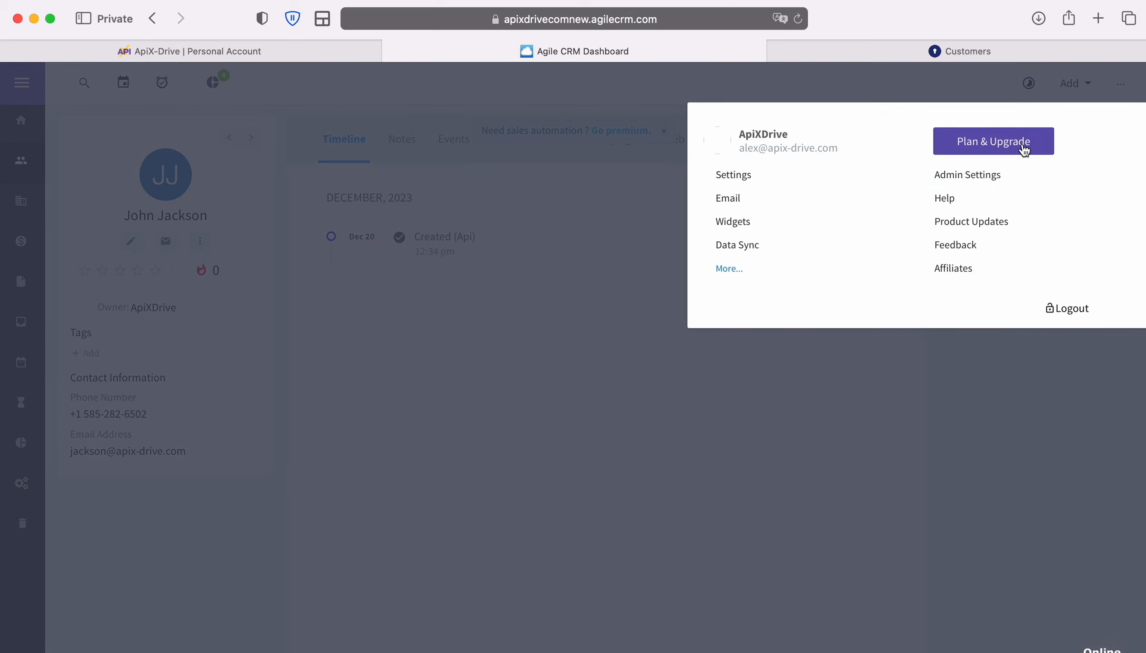
{"action": "left_click", "coordinate": [984, 178]}
{"action": "scroll", "coordinate": [115, 506], "scroll_direction": "down", "scroll_amount": 3}
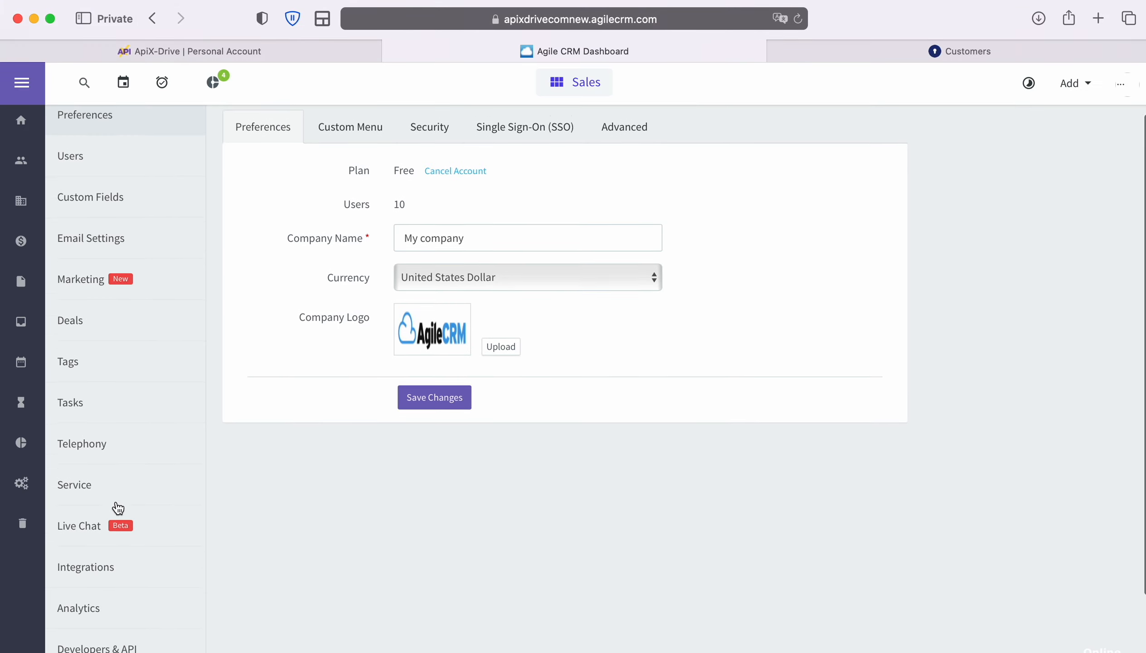
{"action": "left_click", "coordinate": [107, 628]}
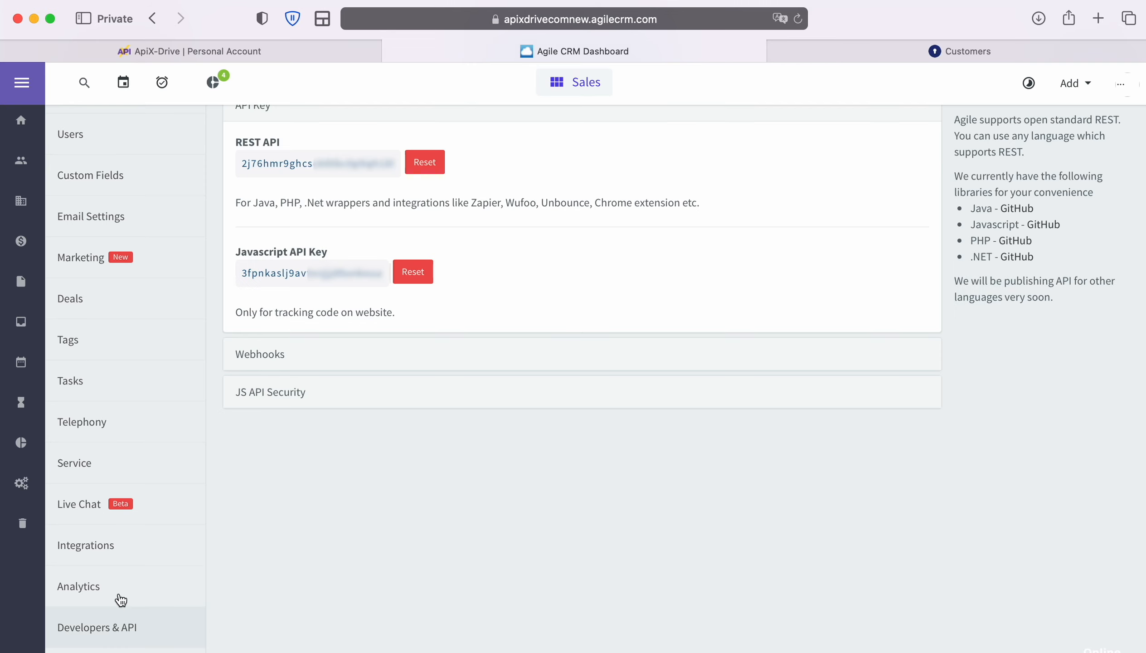
{"action": "left_click_drag", "start_coordinate": [242, 167], "coordinate": [401, 164]}
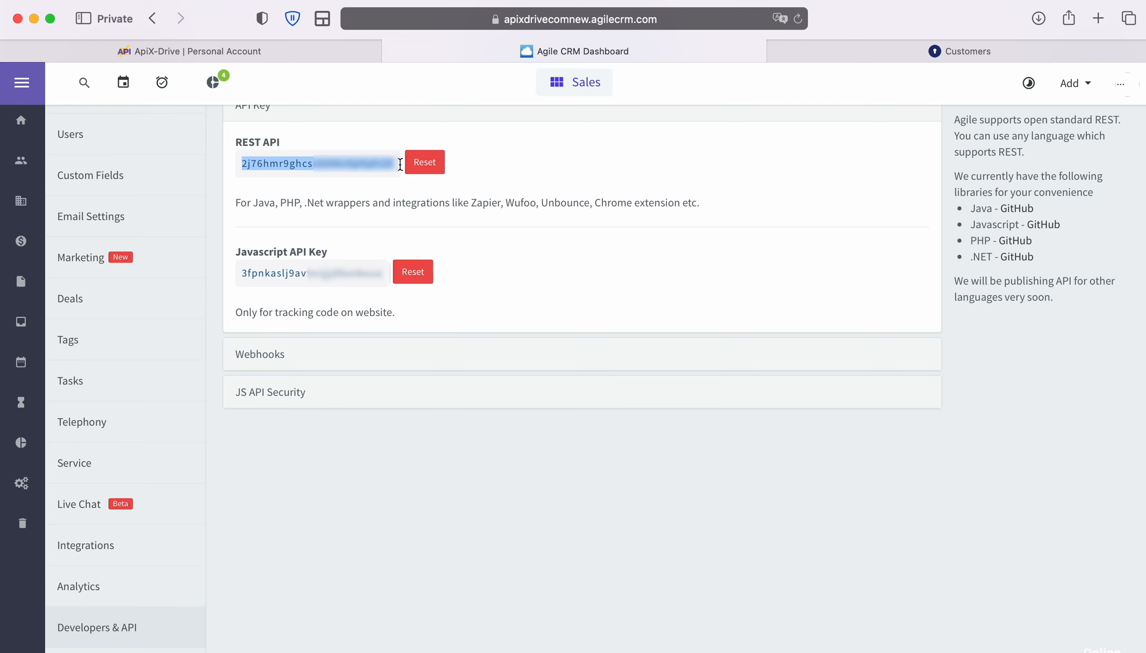
{"action": "right_click", "coordinate": [365, 164]}
{"action": "left_click", "coordinate": [401, 236]}
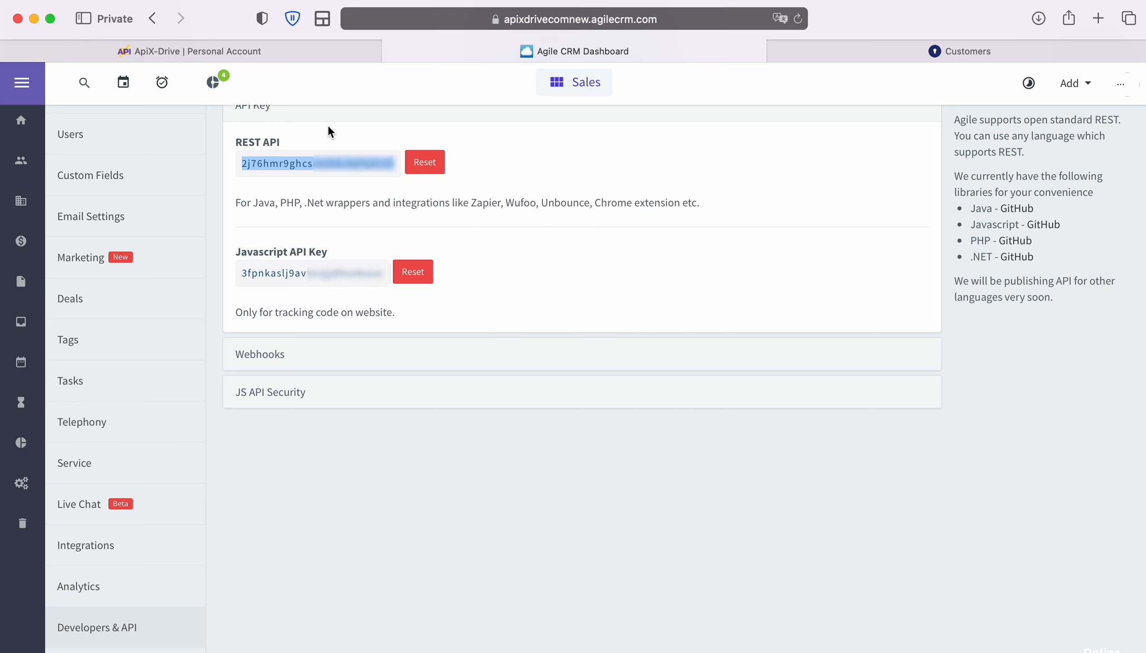
{"action": "left_click", "coordinate": [274, 52]}
Paste the REST API key and save the Agile CRM account connection
{"action": "right_click", "coordinate": [431, 411]}
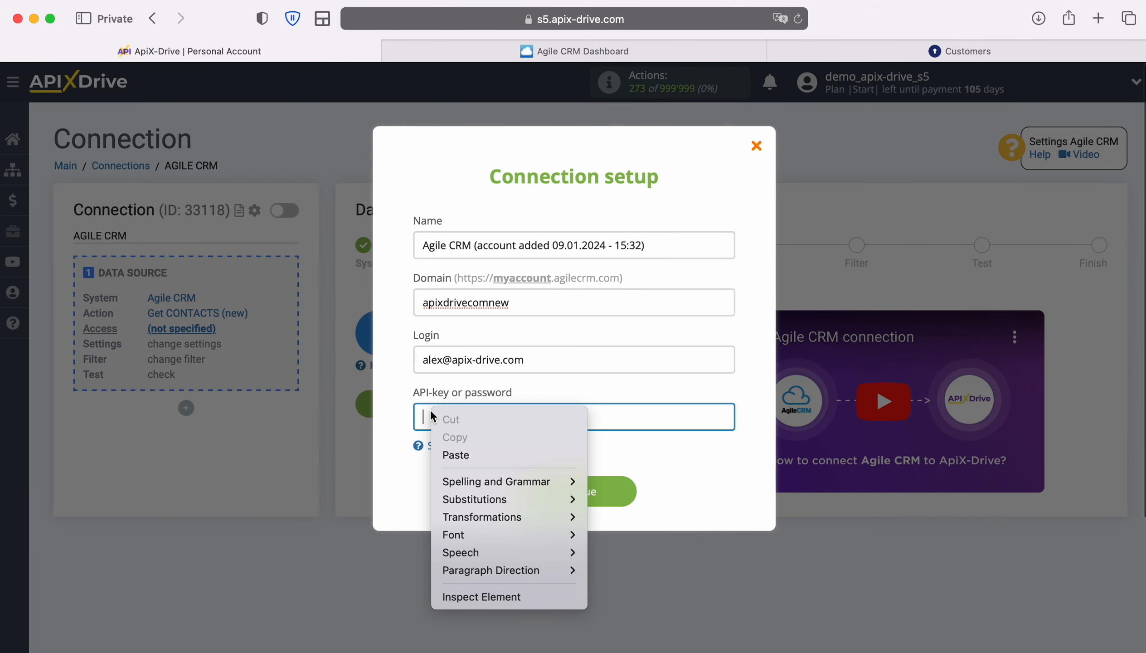
{"action": "left_click", "coordinate": [459, 454]}
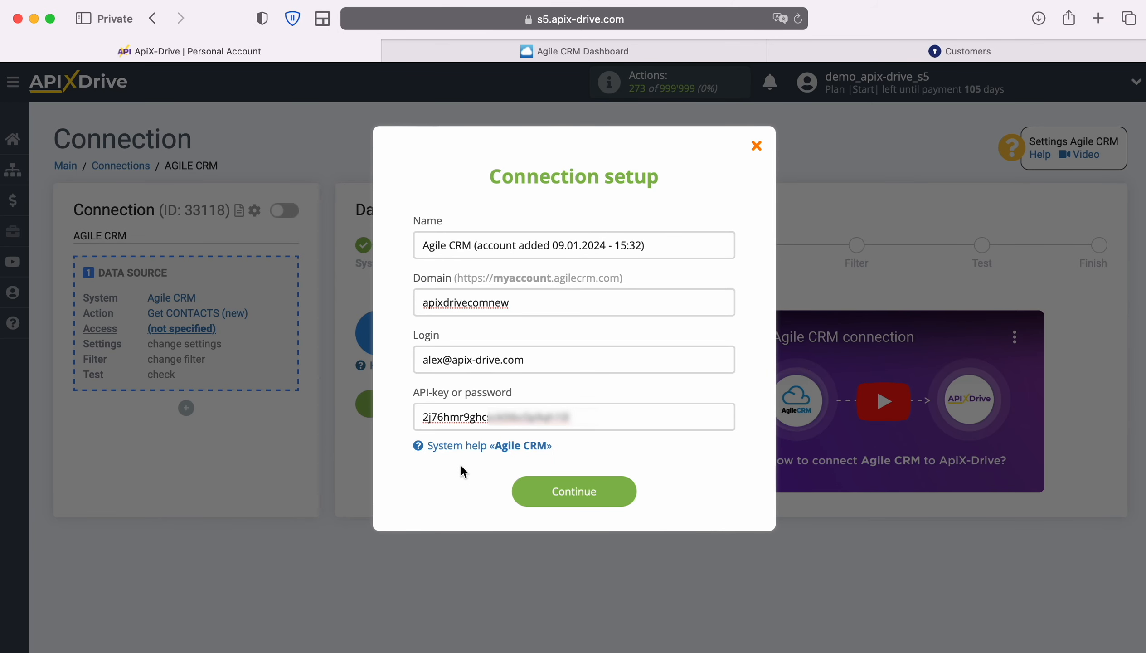
{"action": "left_click", "coordinate": [628, 491]}
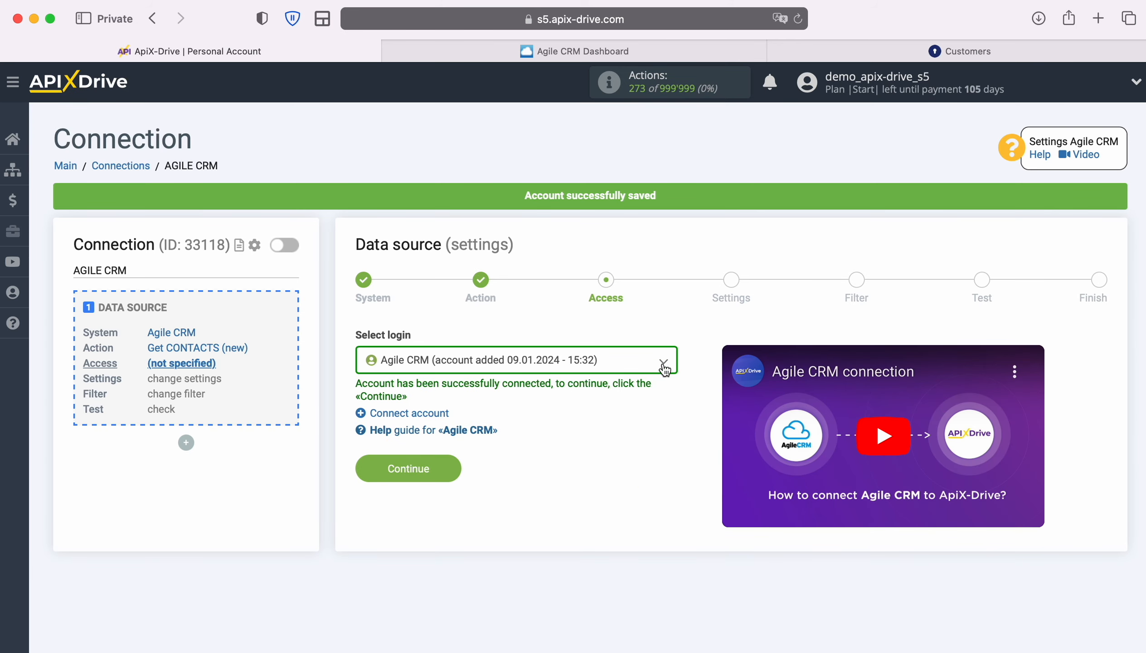
Select the Agile CRM account added 09.01.2024 as the source login
{"action": "left_click", "coordinate": [664, 364]}
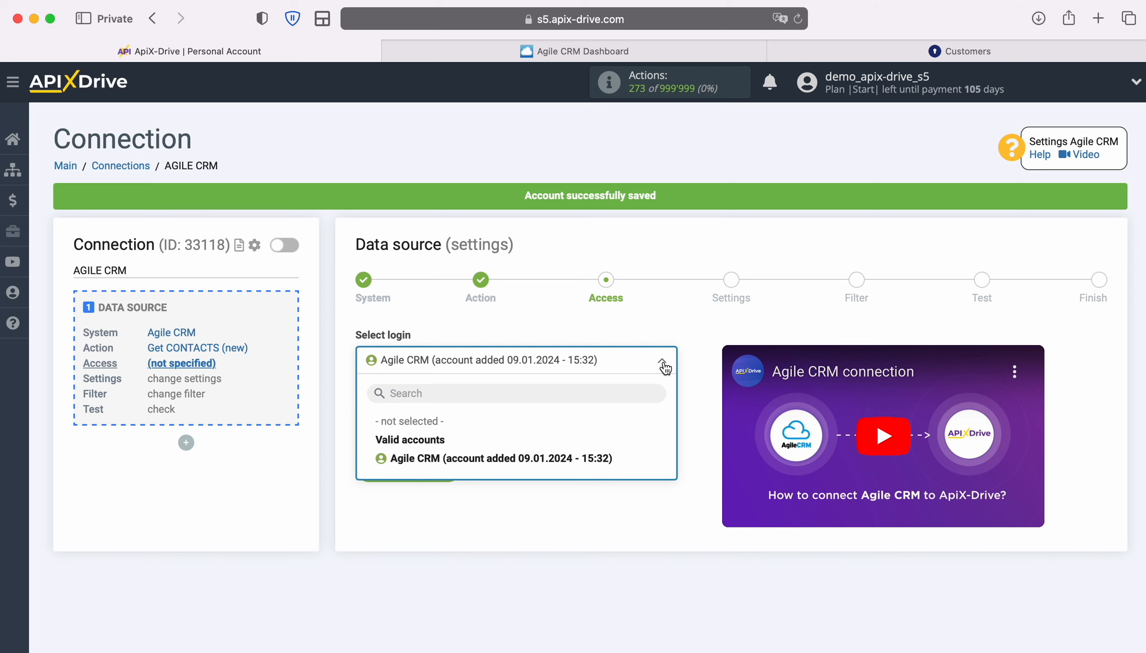
{"action": "left_click", "coordinate": [608, 457]}
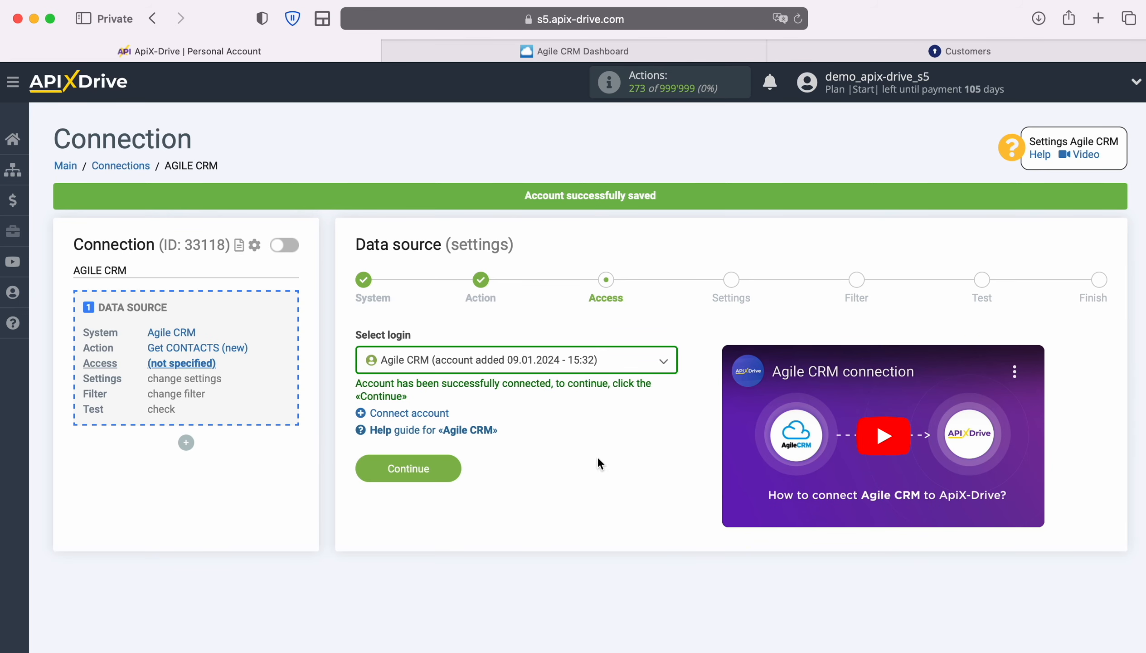
{"action": "left_click", "coordinate": [452, 466]}
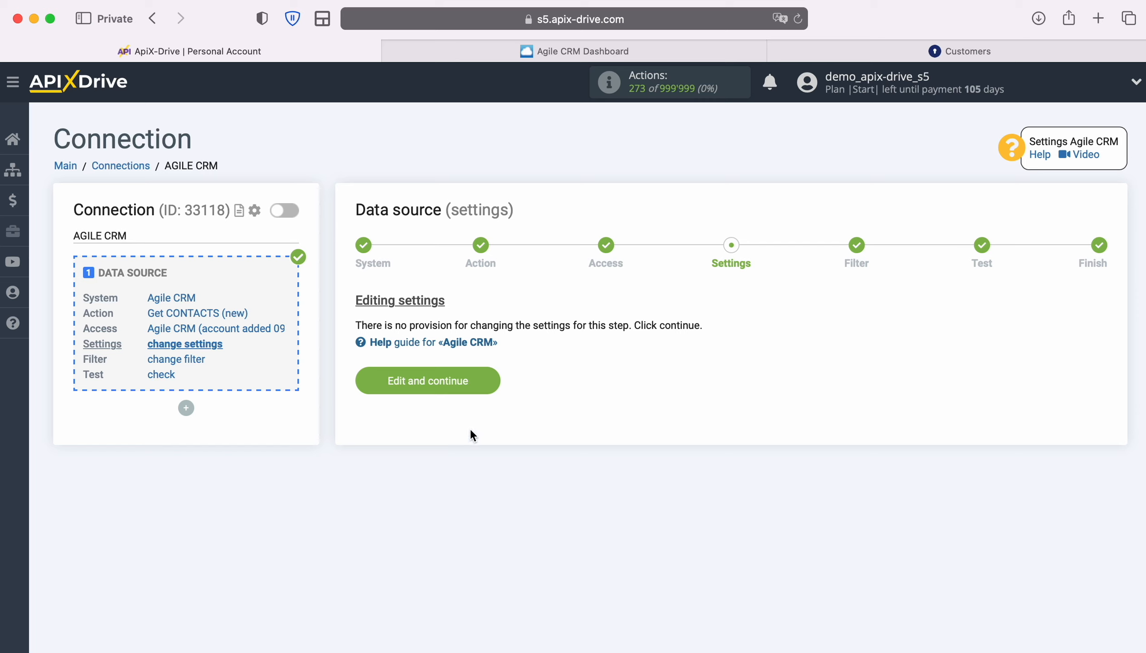
Finish the Agile CRM source without a filter, accept the test data, and start the destination
{"action": "left_click", "coordinate": [493, 379]}
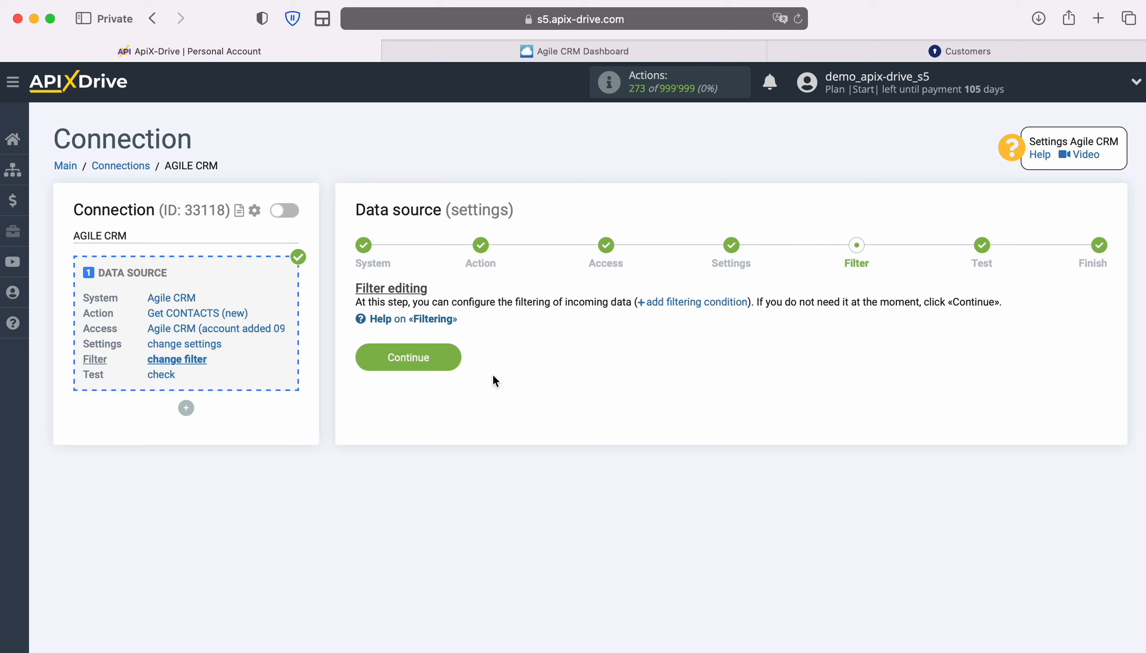
{"action": "left_click", "coordinate": [455, 357]}
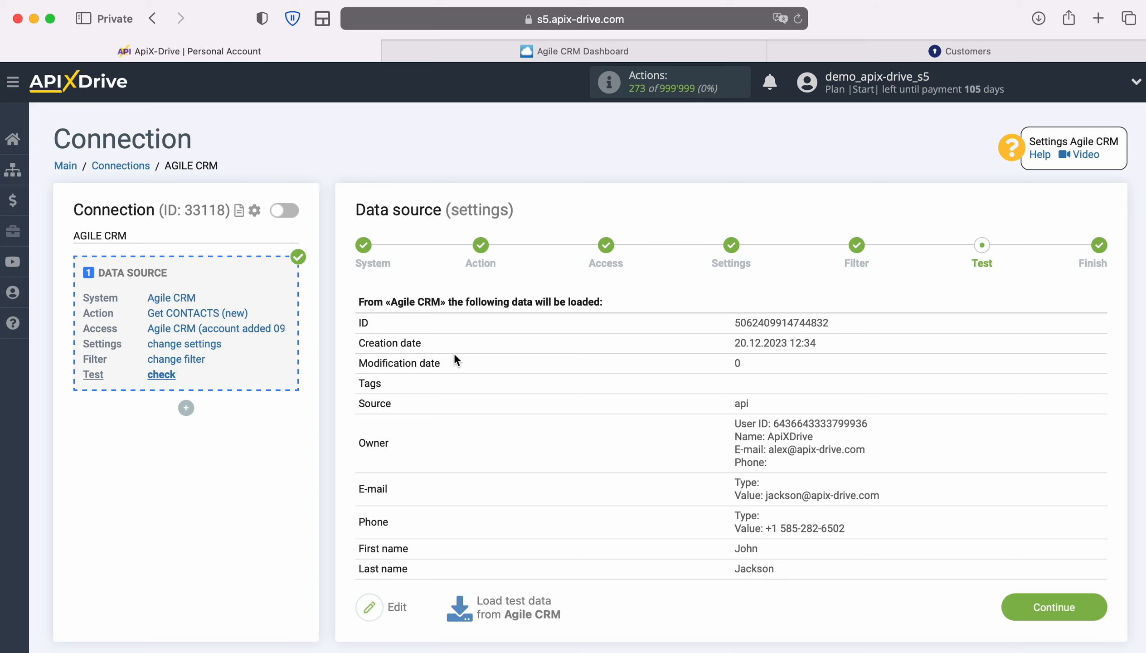
{"action": "left_click", "coordinate": [1056, 594]}
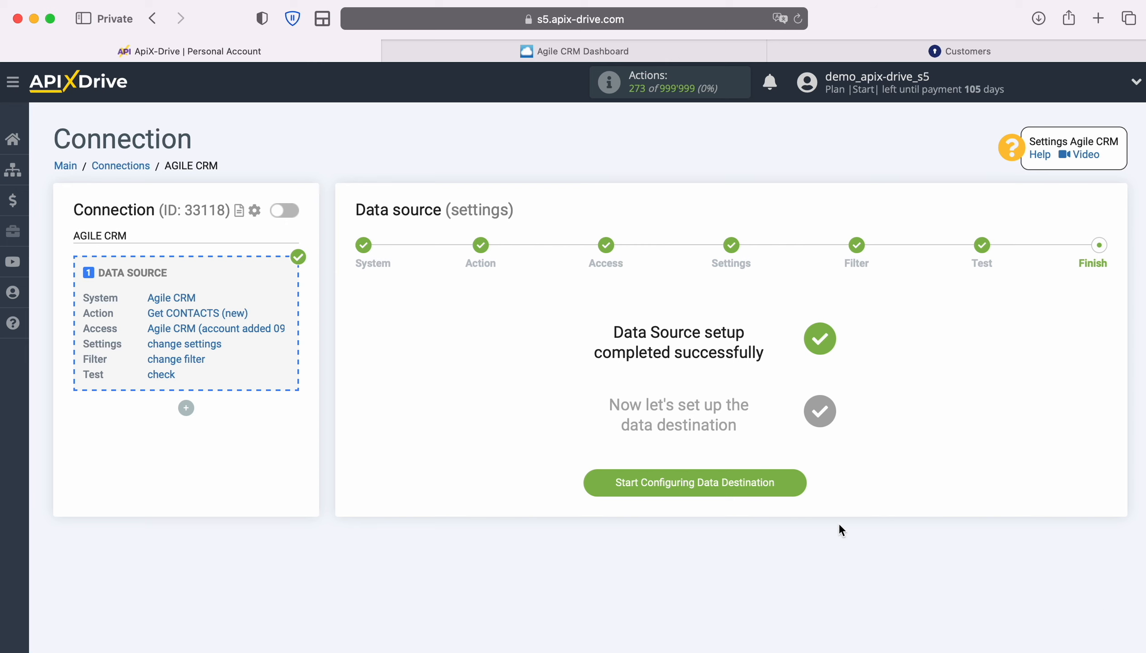
{"action": "left_click", "coordinate": [804, 479]}
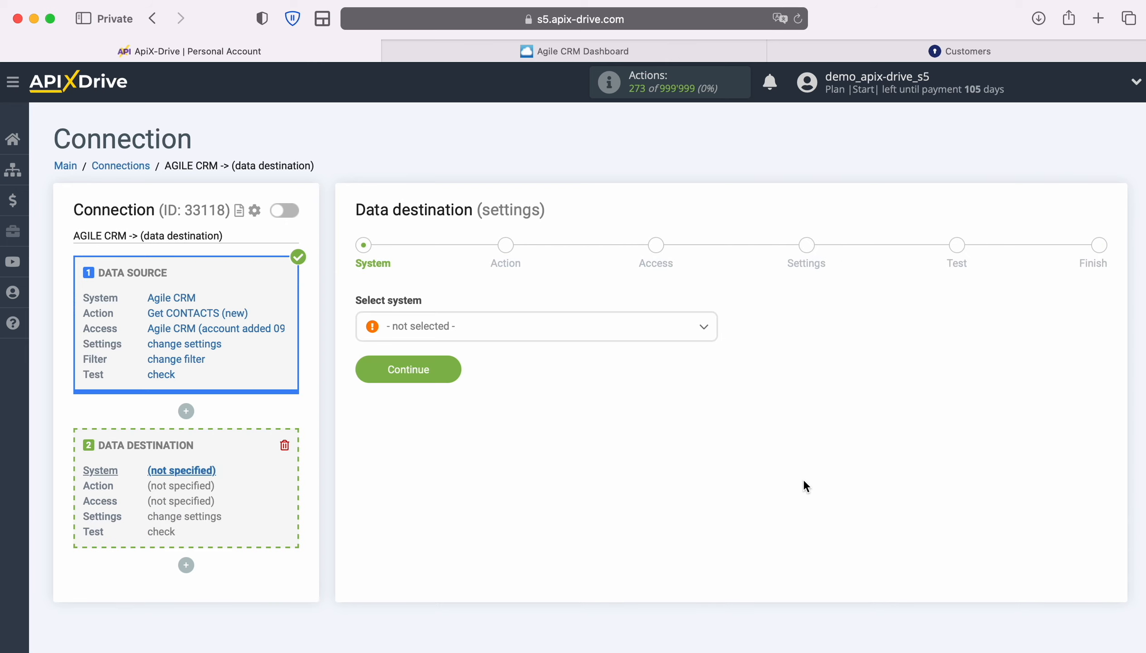
Set KeyCRM as the destination system with the Create CUSTOMER action
{"action": "left_click", "coordinate": [499, 330]}
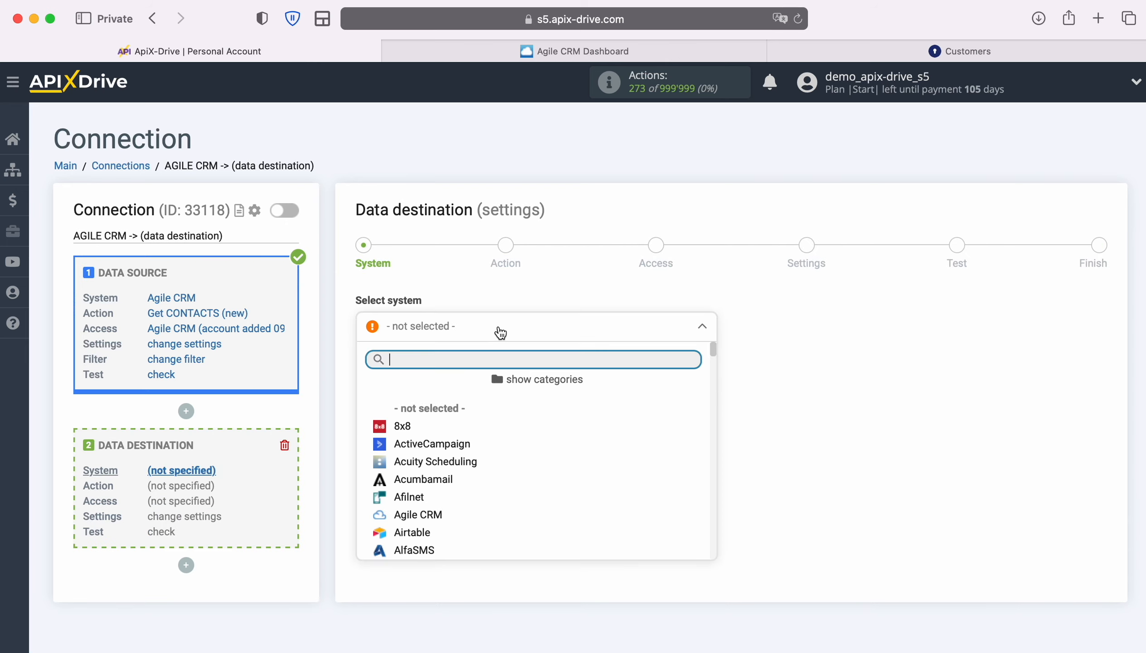
{"action": "scroll", "coordinate": [591, 468], "scroll_direction": "down", "scroll_amount": 5}
{"action": "scroll", "coordinate": [593, 459], "scroll_direction": "down", "scroll_amount": 15}
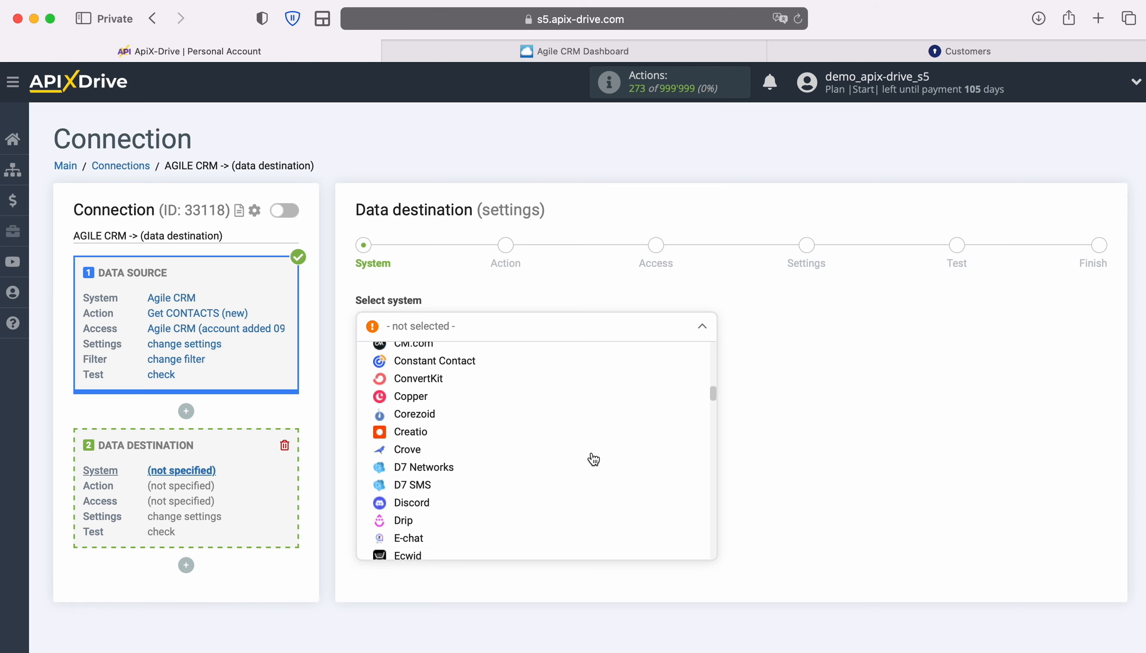
{"action": "scroll", "coordinate": [594, 459], "scroll_direction": "down", "scroll_amount": 10}
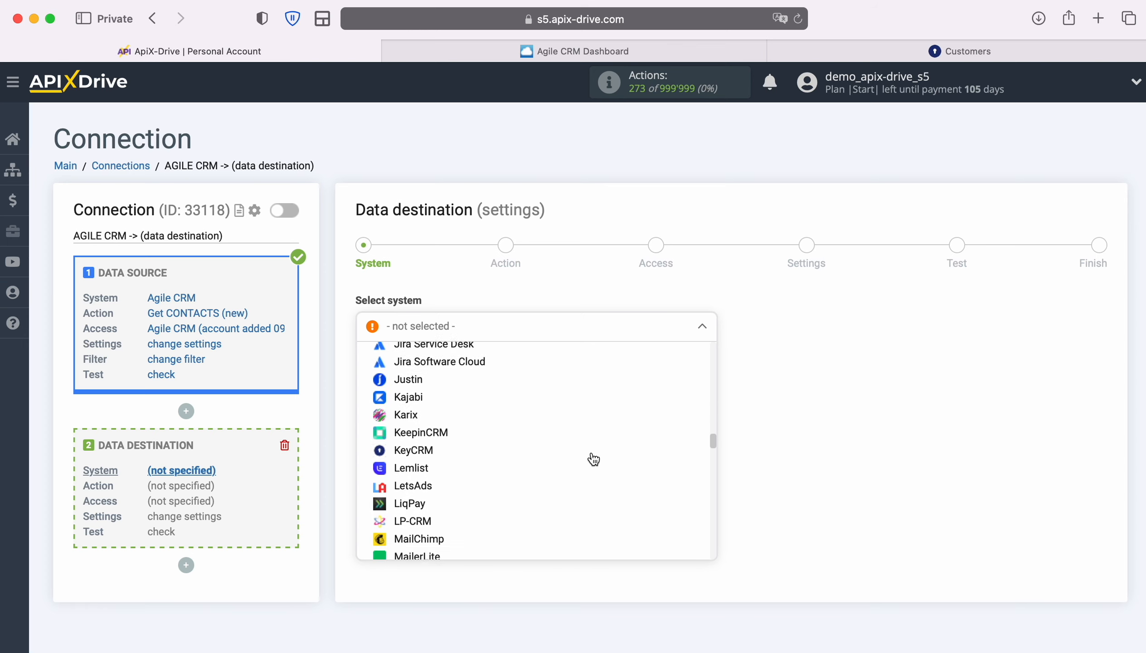
{"action": "left_click", "coordinate": [432, 436]}
{"action": "left_click", "coordinate": [455, 367]}
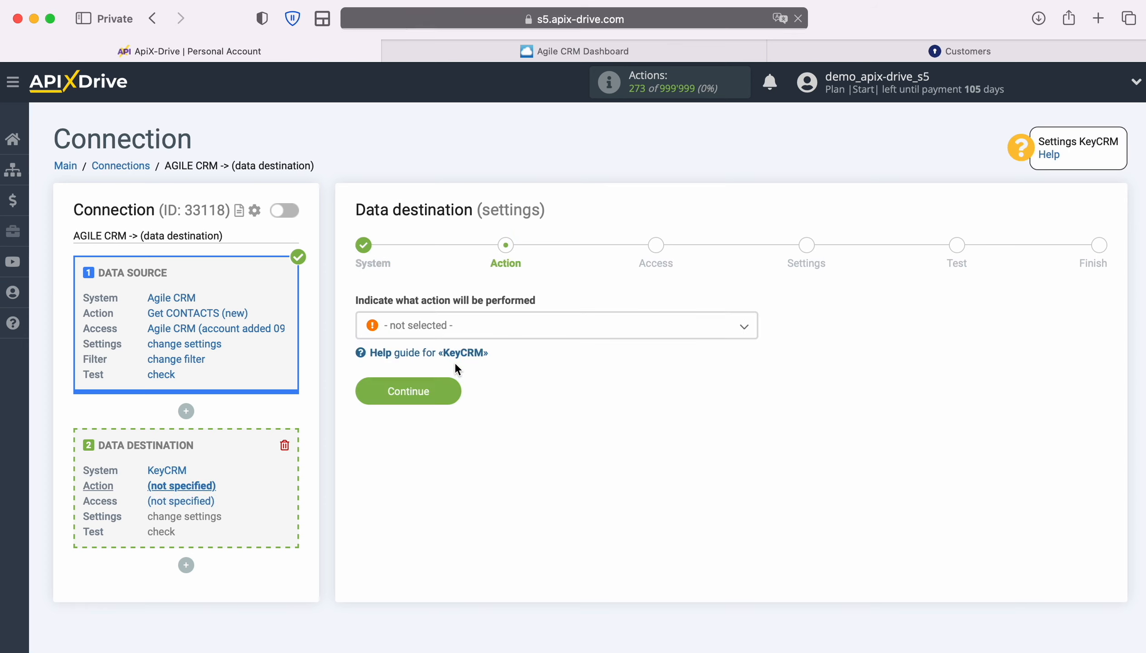
{"action": "left_click", "coordinate": [576, 333]}
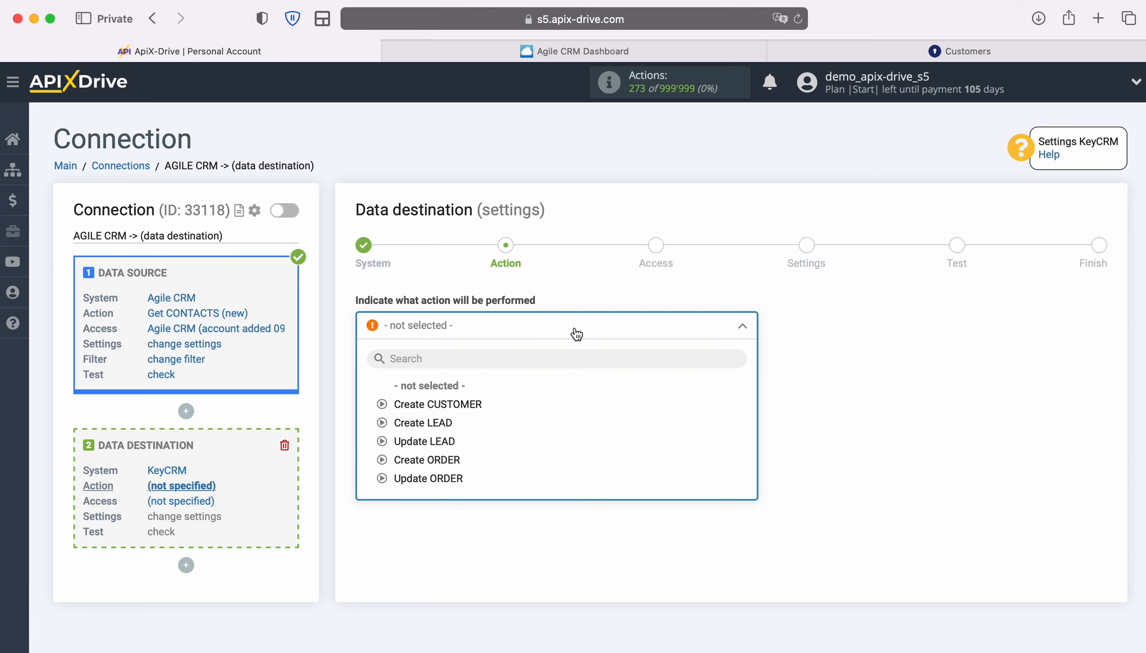
{"action": "left_click", "coordinate": [470, 403]}
{"action": "left_click", "coordinate": [454, 388]}
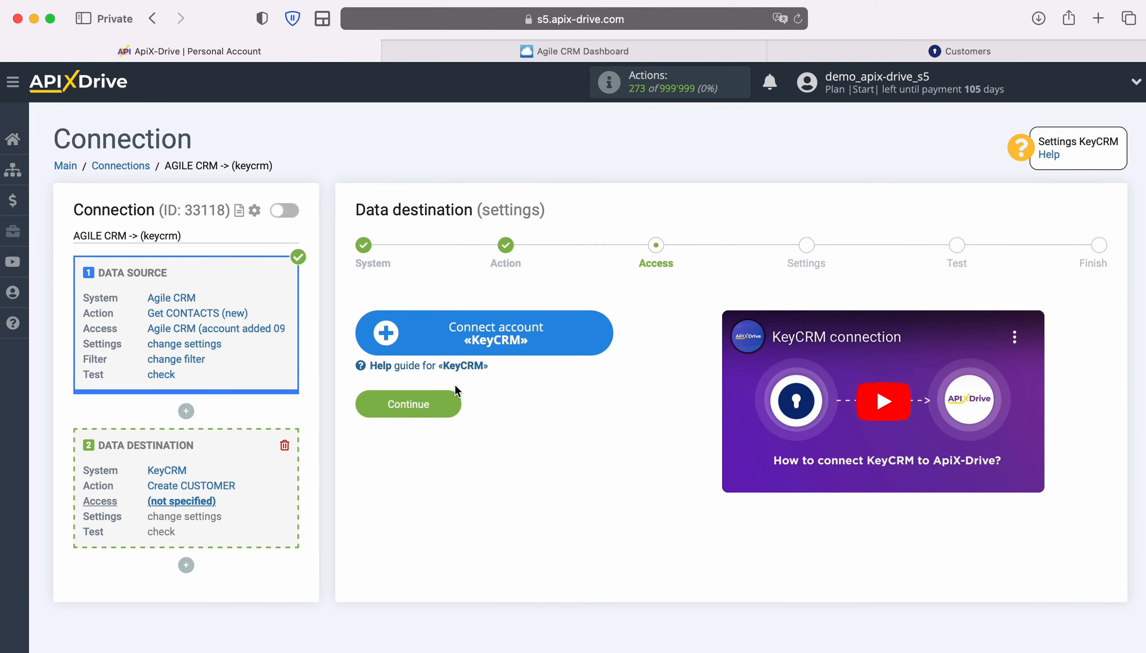
Start a KeyCRM account connection and copy the API key from KeyCRM's Settings > General
{"action": "left_click", "coordinate": [603, 334]}
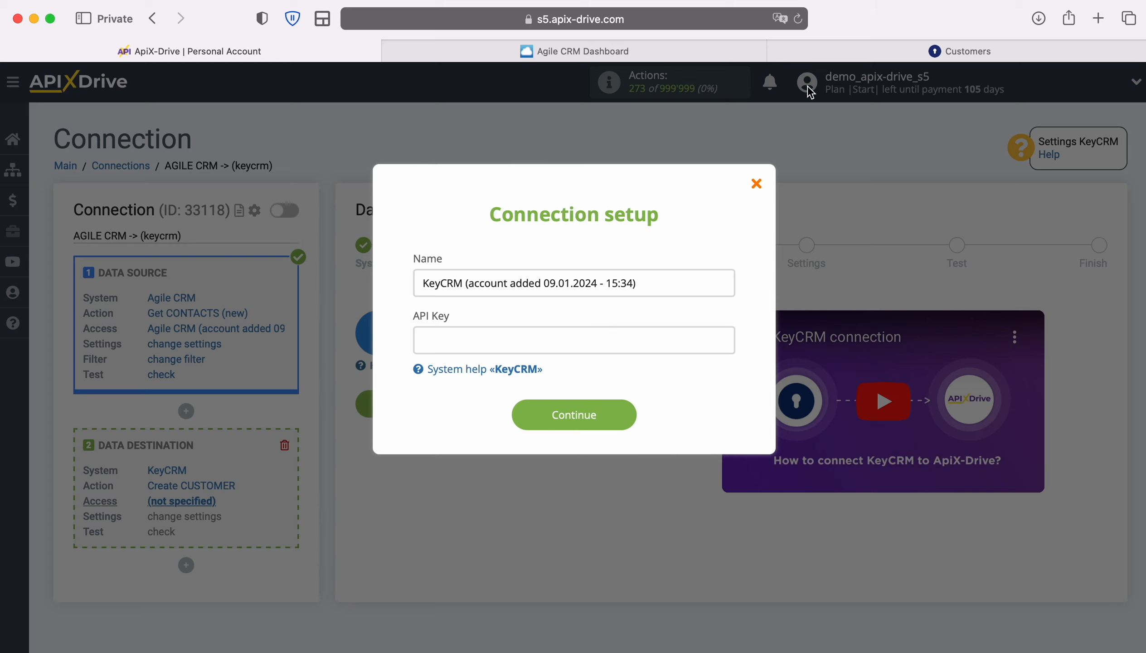
{"action": "left_click", "coordinate": [803, 56]}
{"action": "left_click", "coordinate": [40, 540]}
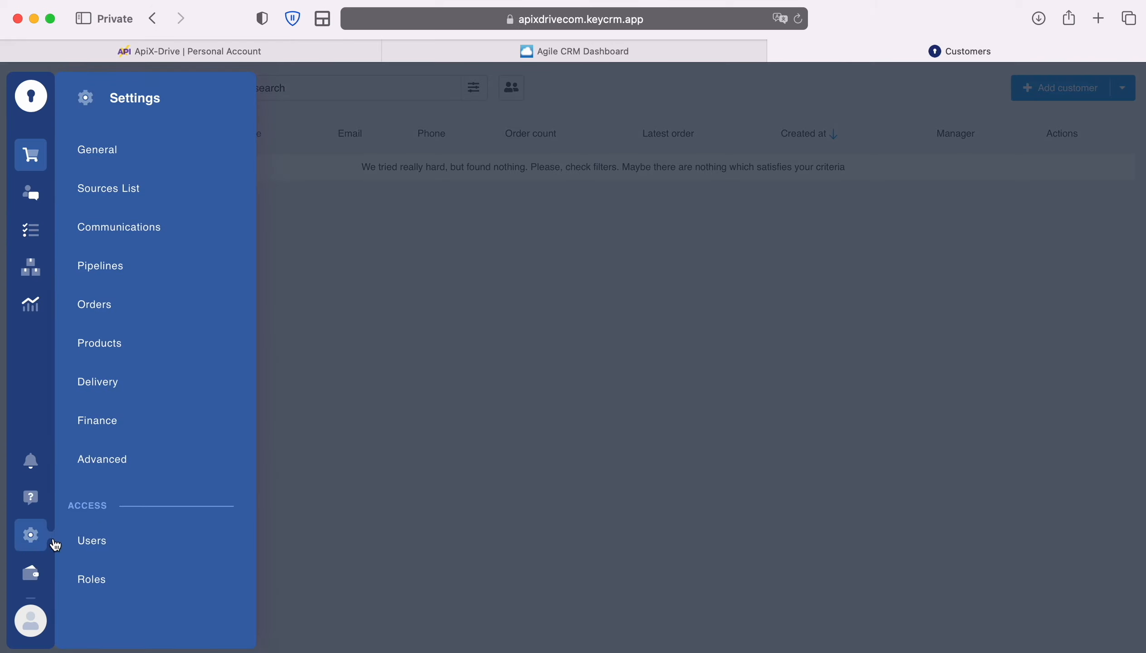
{"action": "left_click", "coordinate": [107, 156]}
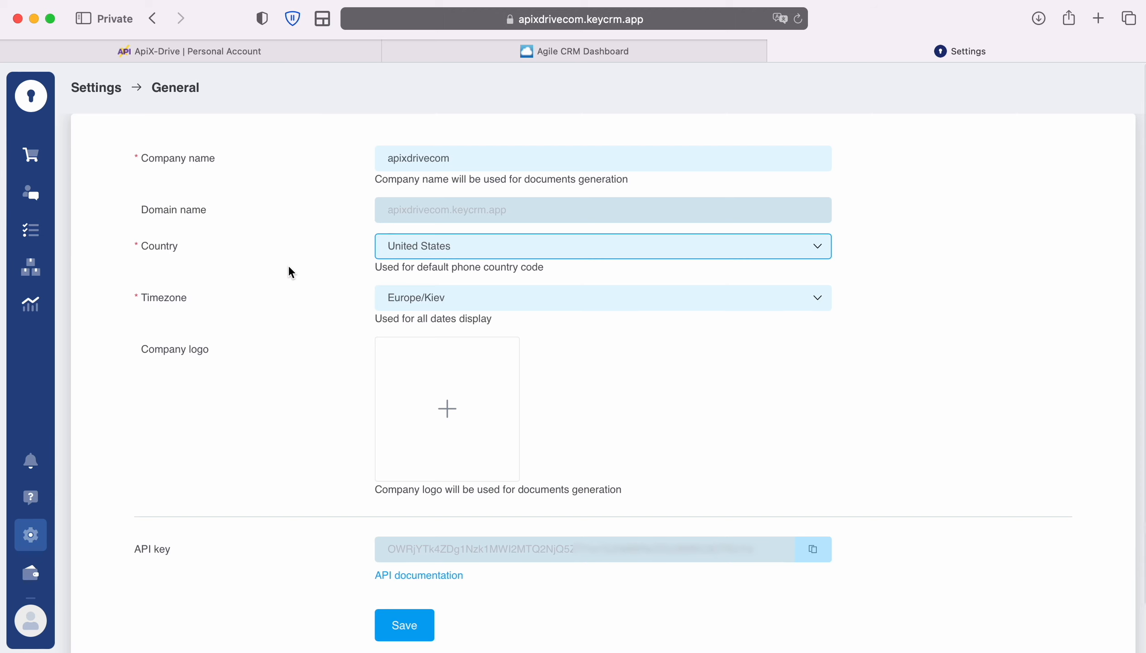
{"action": "left_click", "coordinate": [818, 552]}
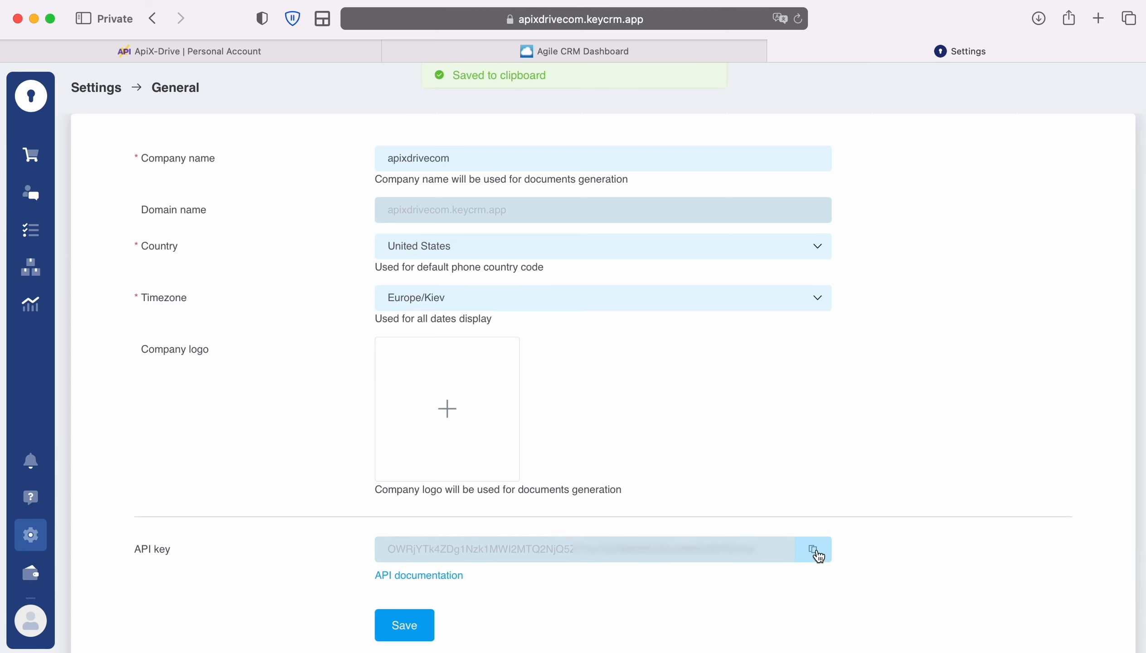
{"action": "left_click", "coordinate": [234, 51]}
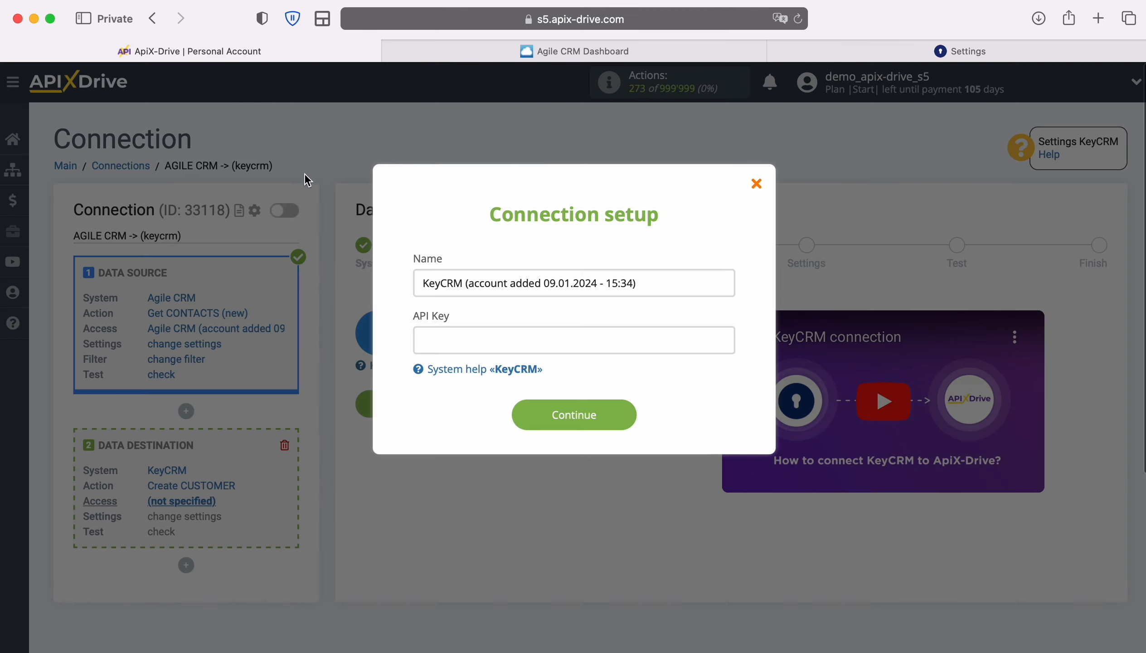
Paste the KeyCRM API key and save the KeyCRM account connection
{"action": "right_click", "coordinate": [452, 344]}
{"action": "left_click", "coordinate": [475, 382]}
{"action": "left_click", "coordinate": [475, 379]}
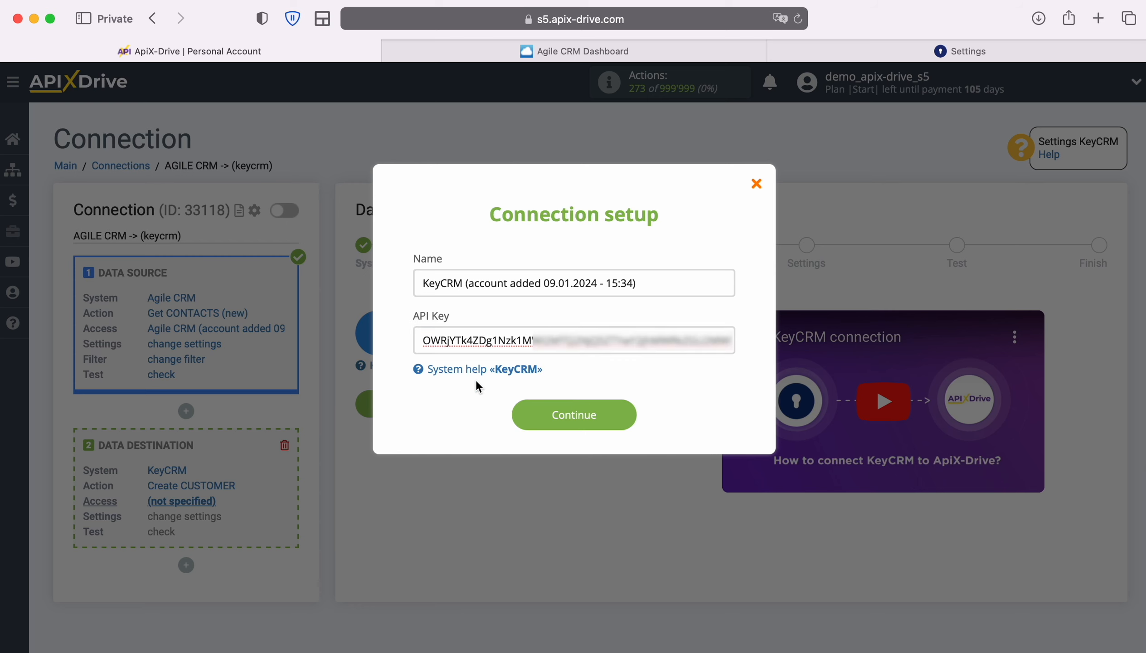
{"action": "left_click", "coordinate": [627, 415]}
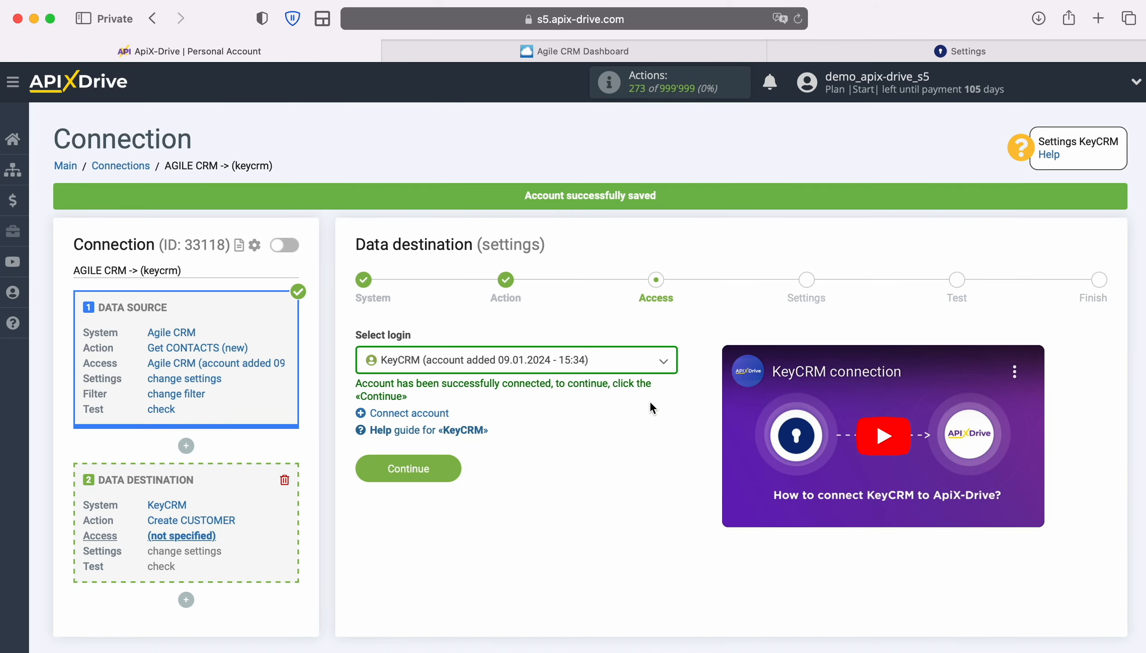
Choose the saved KeyCRM account as the destination login
{"action": "left_click", "coordinate": [662, 364]}
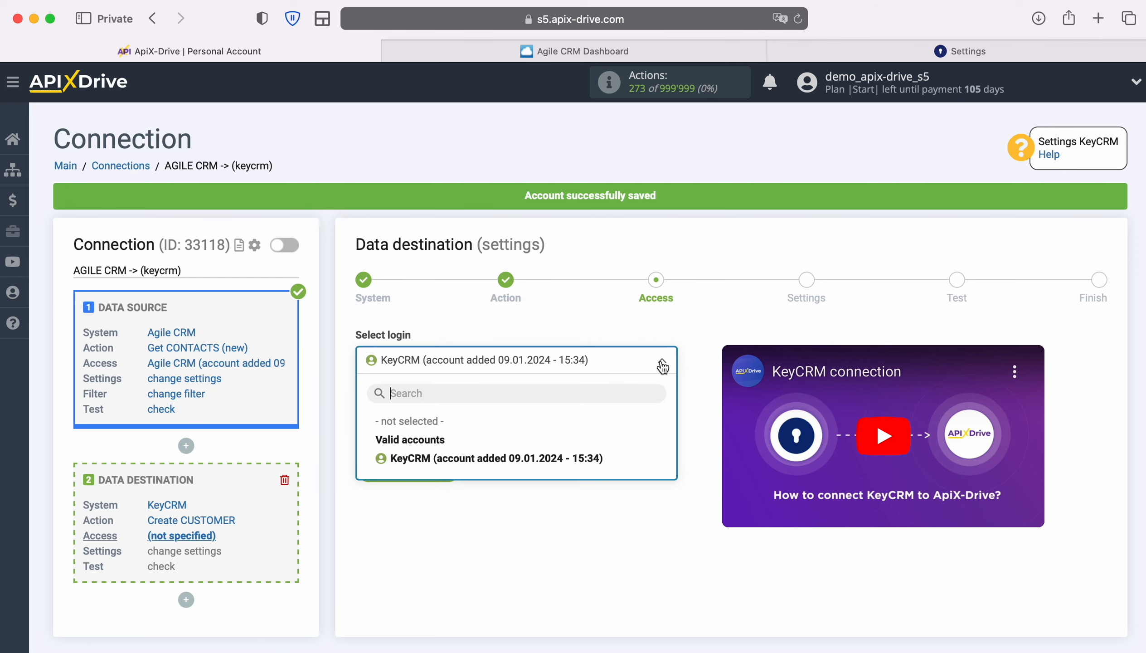
{"action": "left_click", "coordinate": [599, 457]}
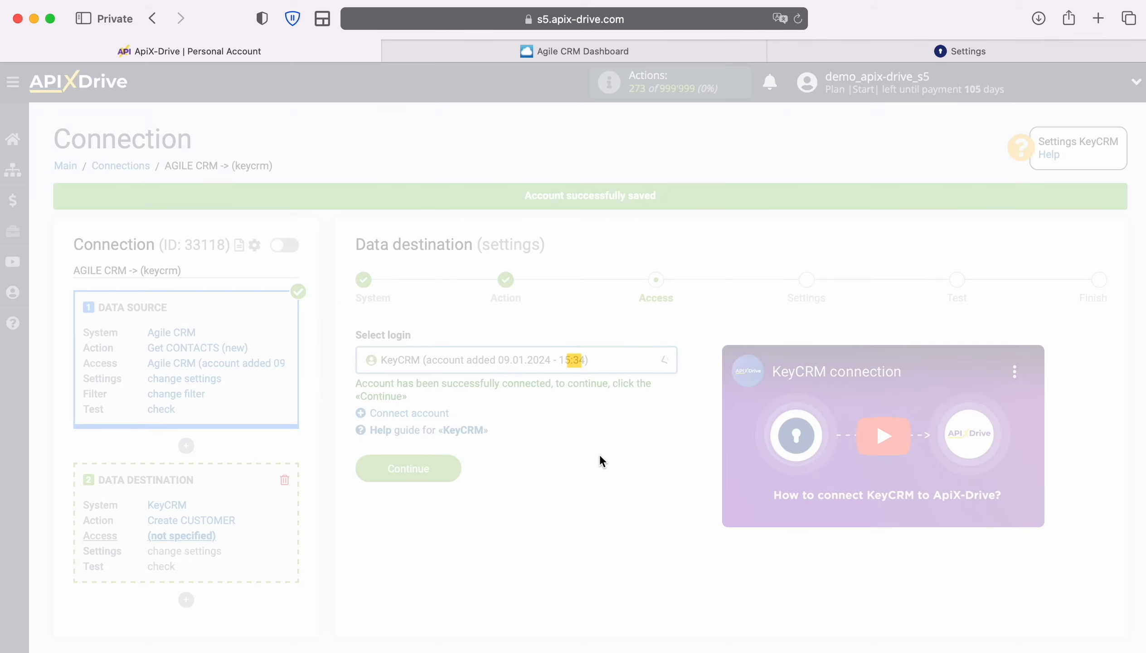
{"action": "left_click", "coordinate": [453, 461]}
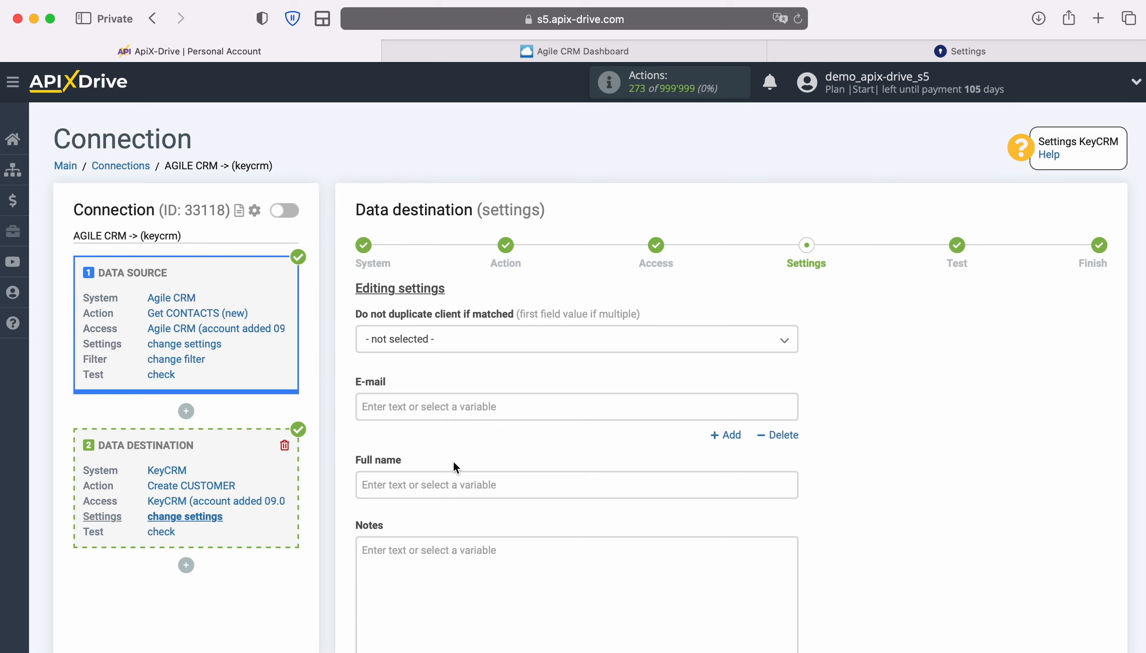
Map the Agile CRM contact's E-MAIL Value variable into the KeyCRM E-mail field
{"action": "left_click", "coordinate": [444, 417]}
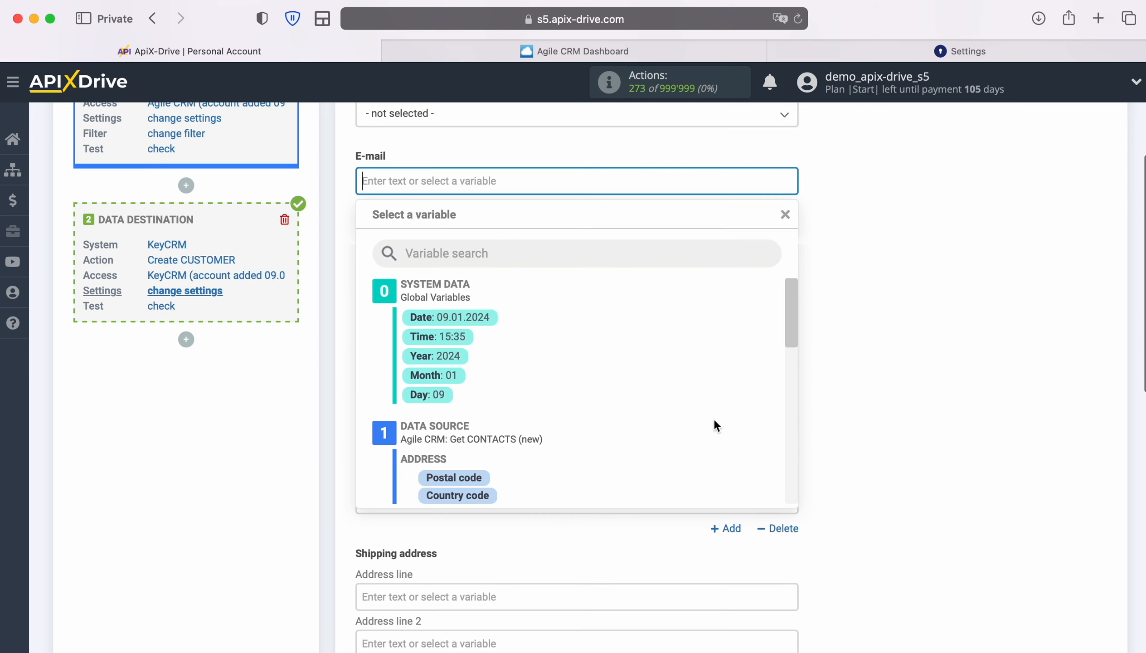
{"action": "scroll", "coordinate": [714, 422], "scroll_direction": "down", "scroll_amount": 5}
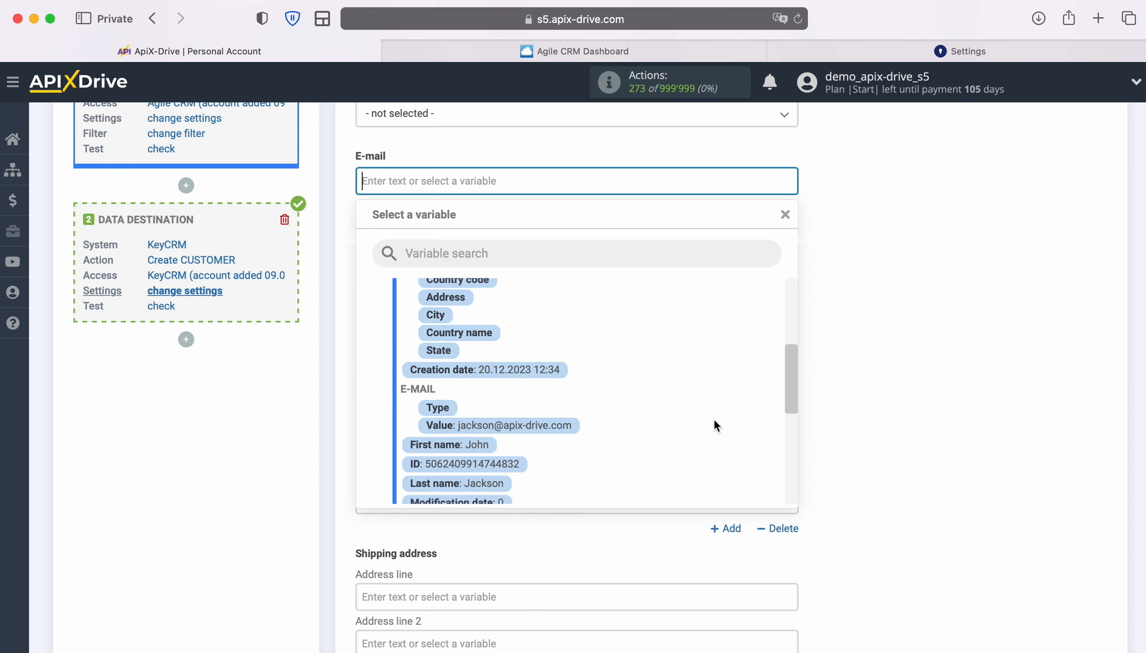
{"action": "scroll", "coordinate": [713, 418], "scroll_direction": "down", "scroll_amount": 1}
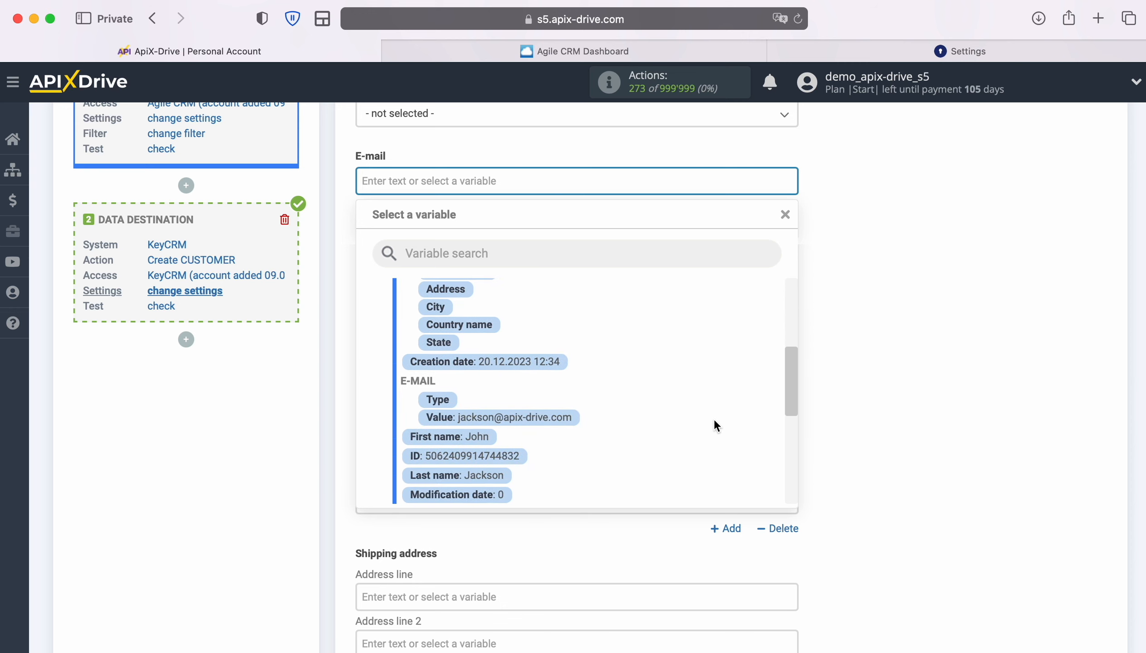
{"action": "left_click", "coordinate": [529, 414]}
Fill Full name with the First name and Last name variables
{"action": "left_click", "coordinate": [509, 263]}
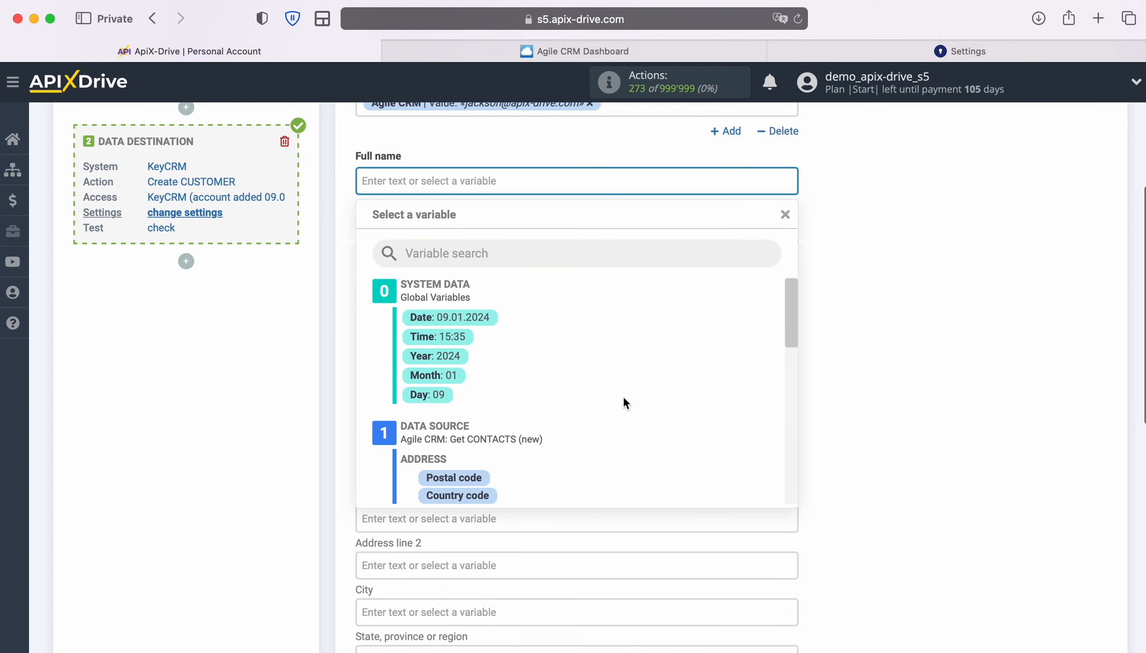
{"action": "scroll", "coordinate": [747, 392], "scroll_direction": "down", "scroll_amount": 4}
{"action": "scroll", "coordinate": [742, 391], "scroll_direction": "down", "scroll_amount": 3}
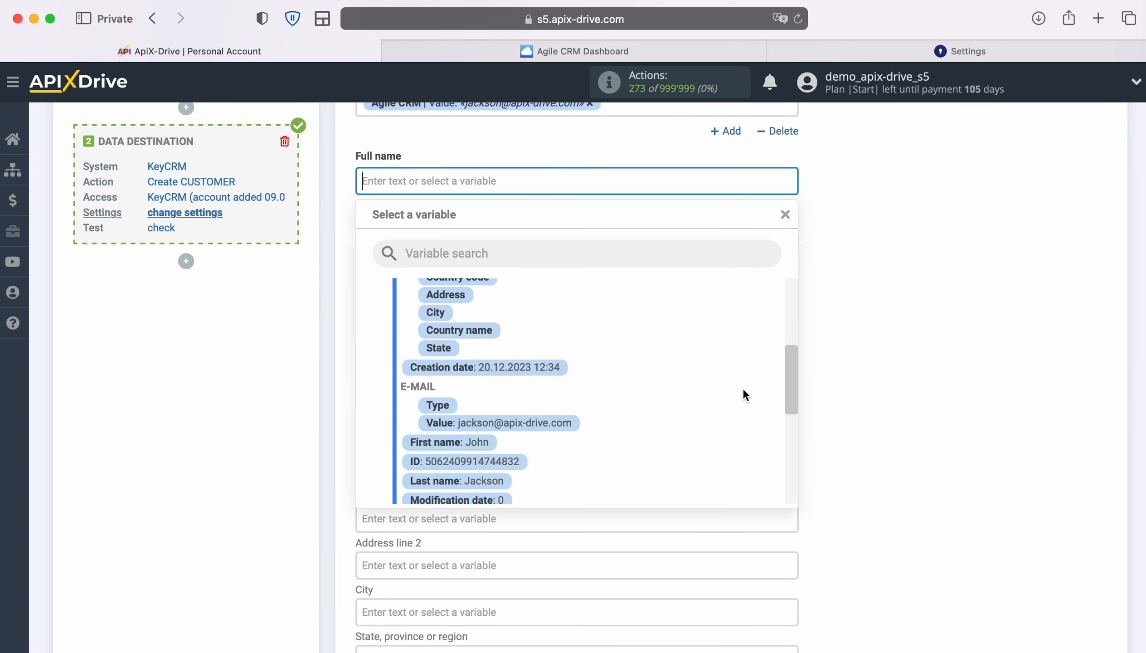
{"action": "left_click", "coordinate": [447, 406]}
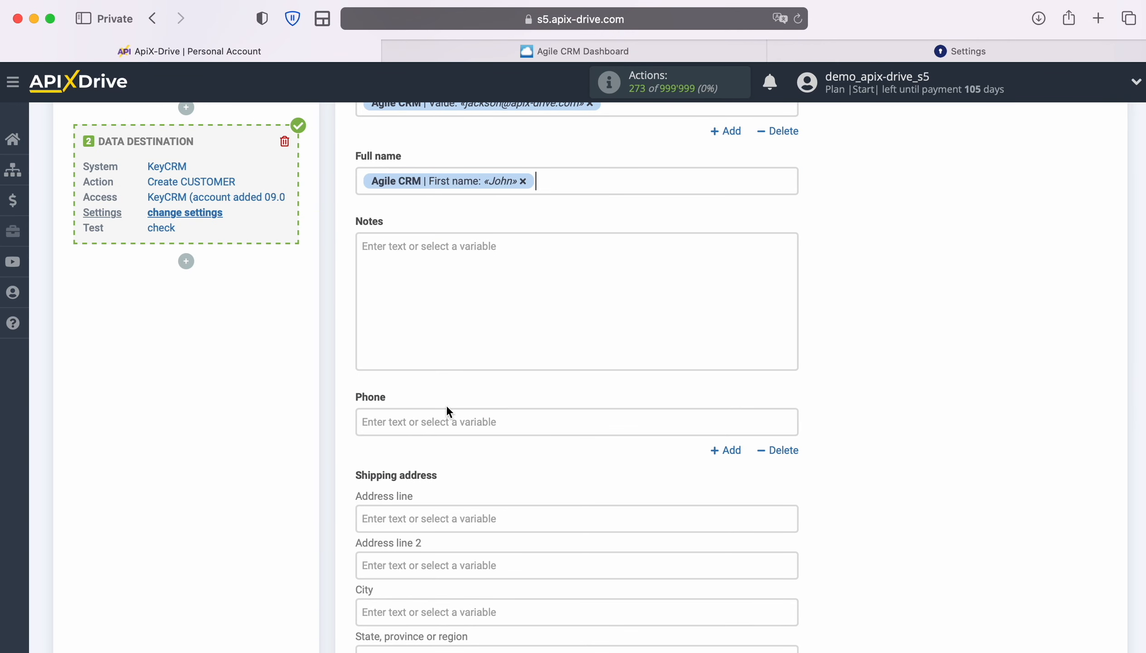
{"action": "left_click", "coordinate": [569, 181]}
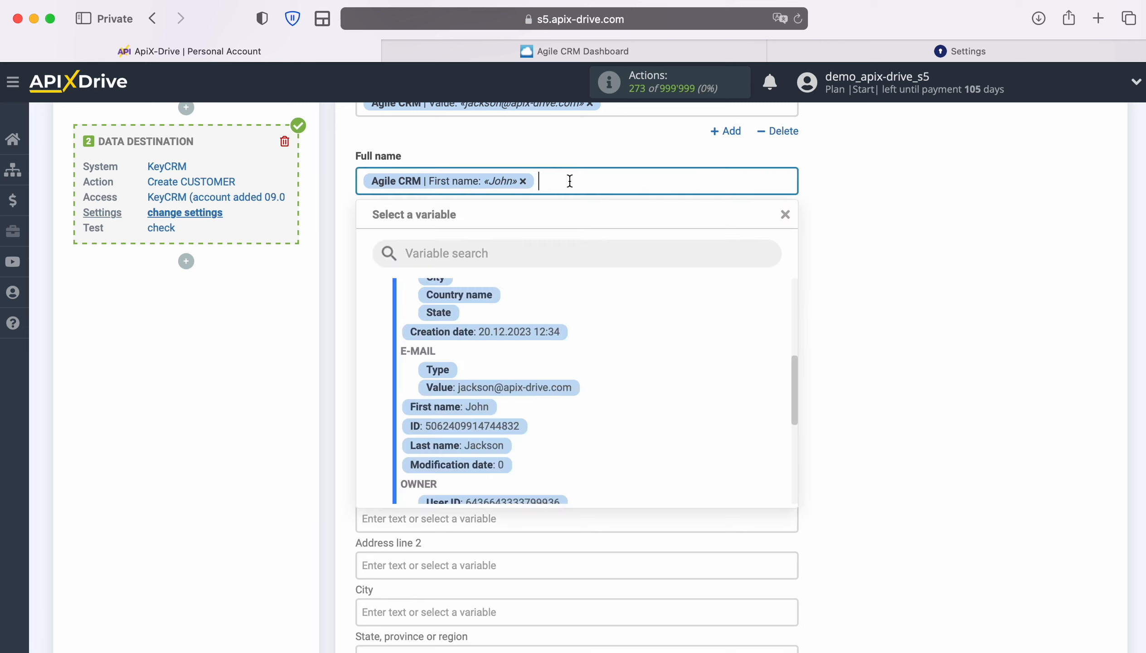
{"action": "left_click", "coordinate": [496, 445]}
{"action": "scroll", "coordinate": [500, 445], "scroll_direction": "down", "scroll_amount": 2}
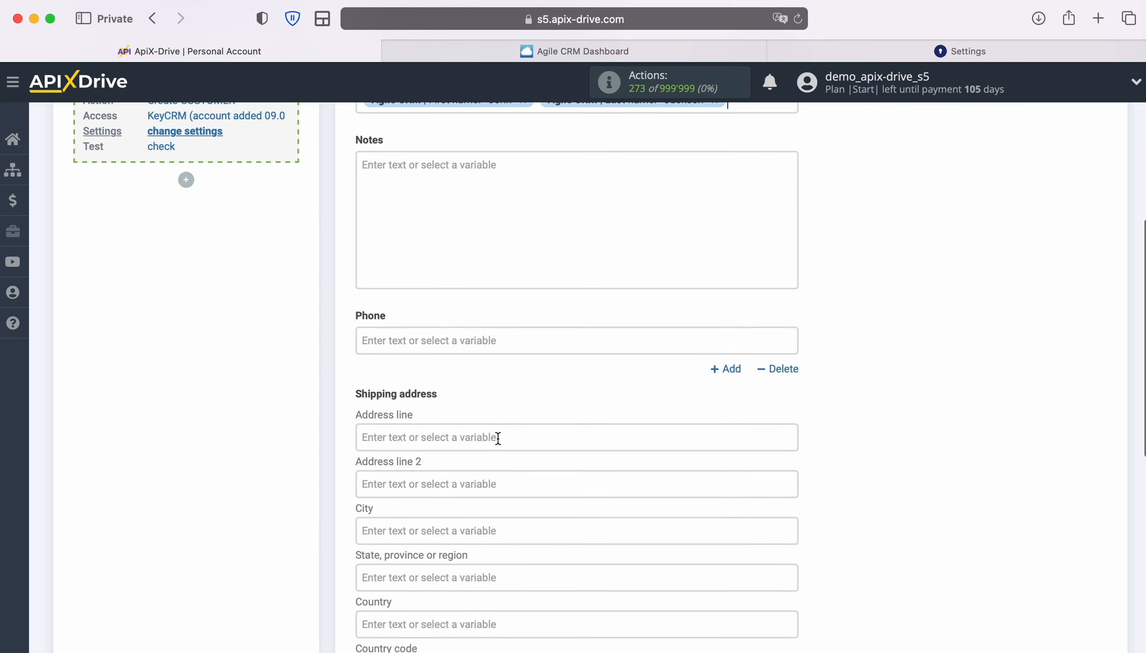
{"action": "left_click", "coordinate": [430, 172]}
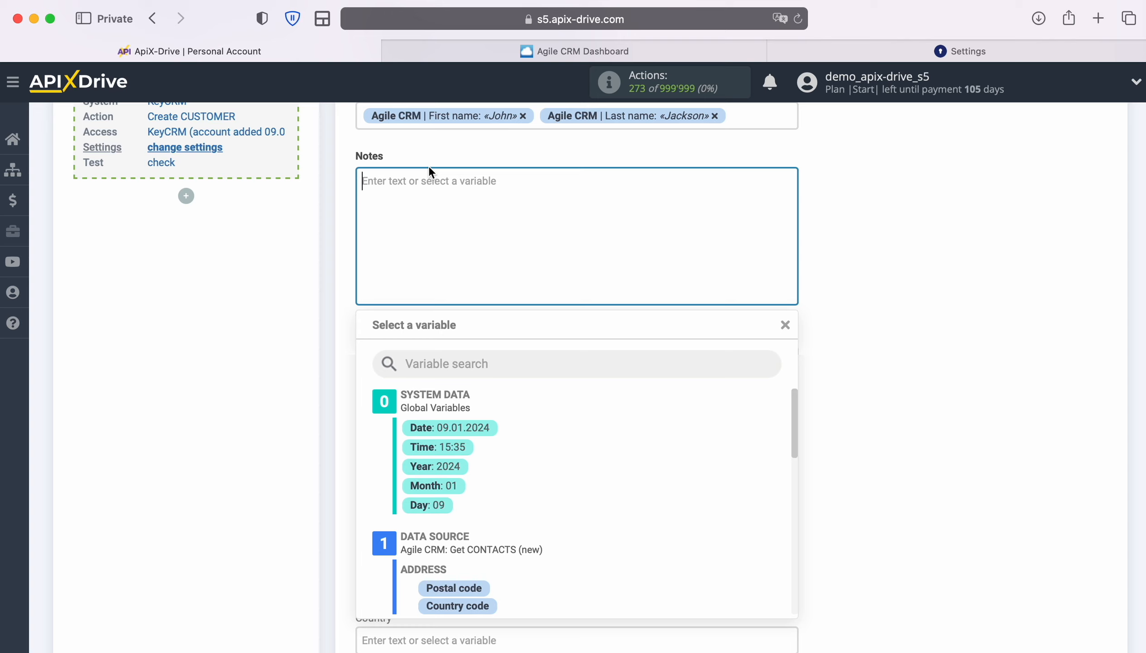
Fill Notes with 'Date' followed by the contact's Creation date variable
{"action": "type", "text": "Date"}
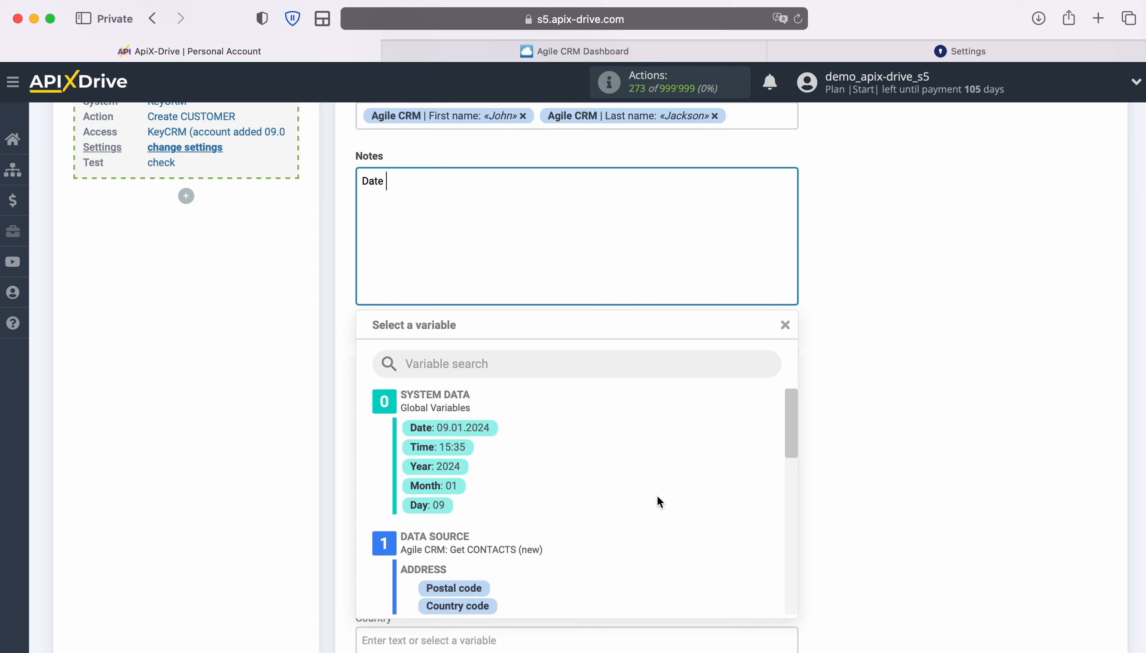
{"action": "scroll", "coordinate": [663, 498], "scroll_direction": "down", "scroll_amount": 5}
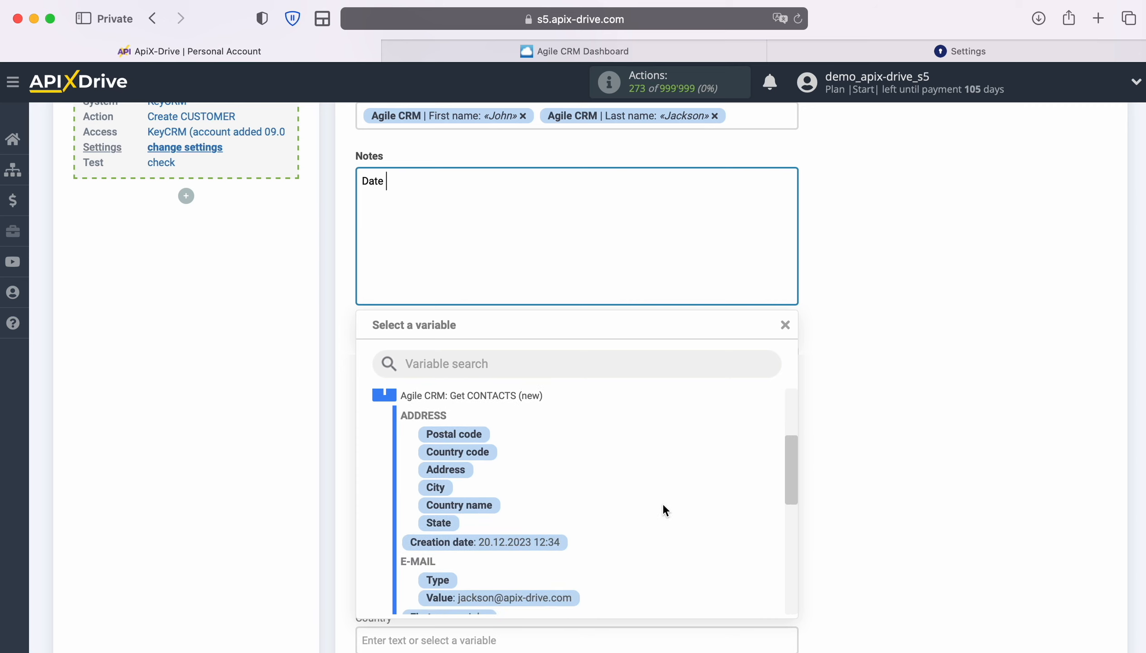
{"action": "left_click", "coordinate": [550, 543]}
Map Phone to the Agile CRM PHONE Value variable and save the field mapping
{"action": "left_click", "coordinate": [493, 360]}
{"action": "scroll", "coordinate": [546, 432], "scroll_direction": "down", "scroll_amount": 4}
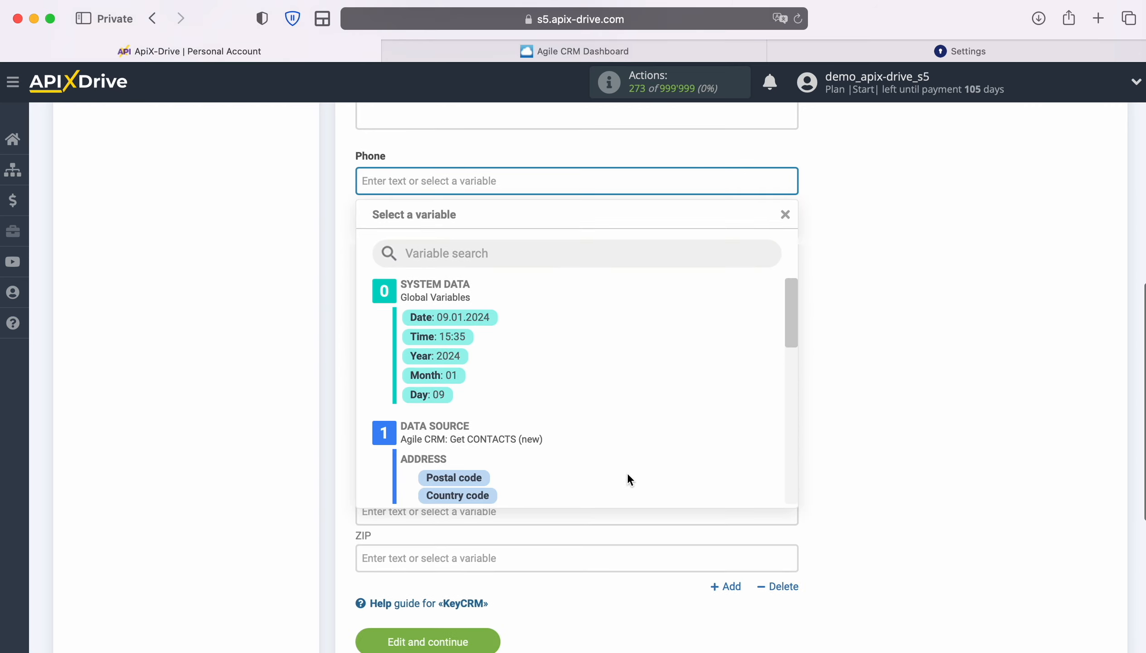
{"action": "scroll", "coordinate": [711, 456], "scroll_direction": "down", "scroll_amount": 5}
{"action": "scroll", "coordinate": [711, 457], "scroll_direction": "down", "scroll_amount": 5}
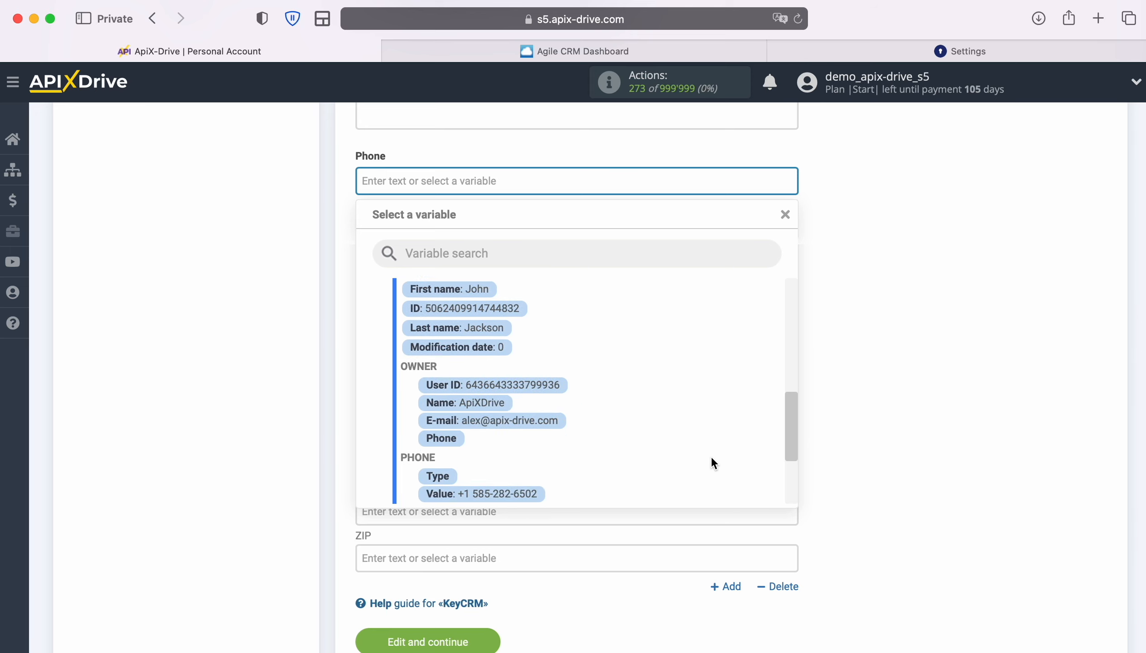
{"action": "scroll", "coordinate": [711, 455], "scroll_direction": "down", "scroll_amount": 3}
{"action": "left_click", "coordinate": [503, 430]}
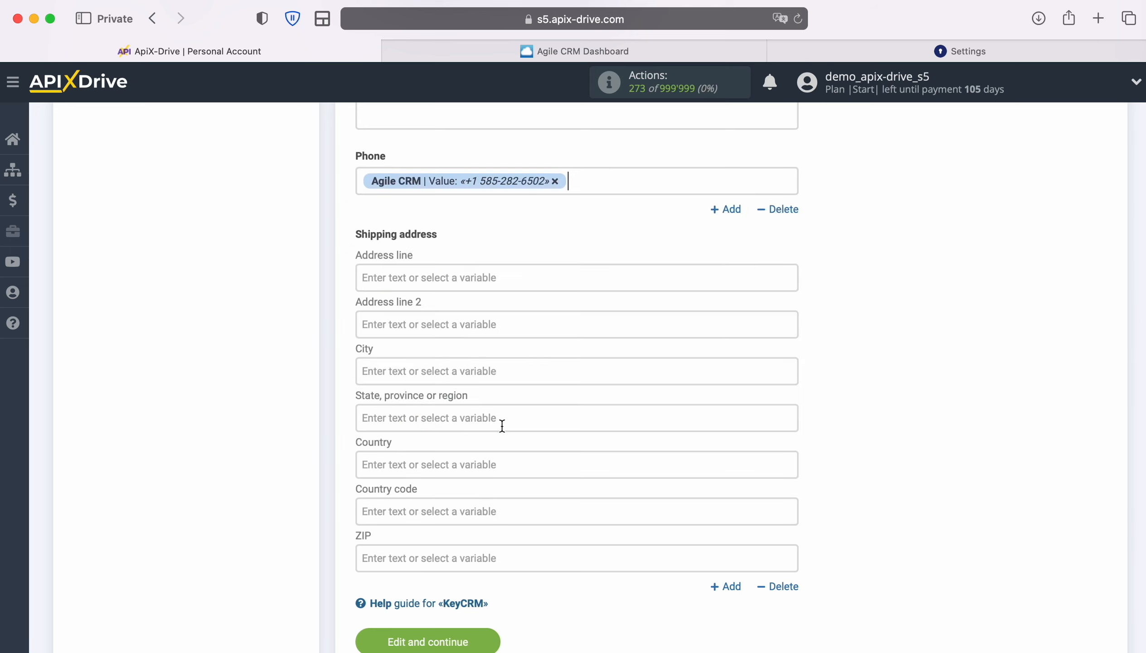
{"action": "scroll", "coordinate": [502, 426], "scroll_direction": "down", "scroll_amount": 2}
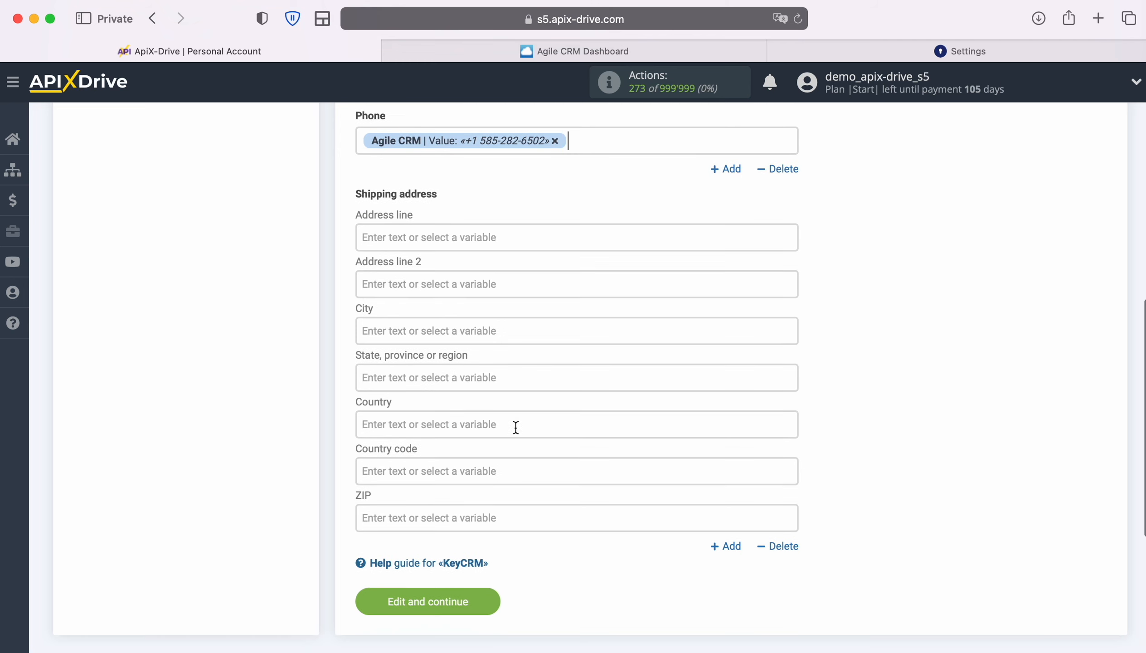
{"action": "left_click", "coordinate": [491, 599]}
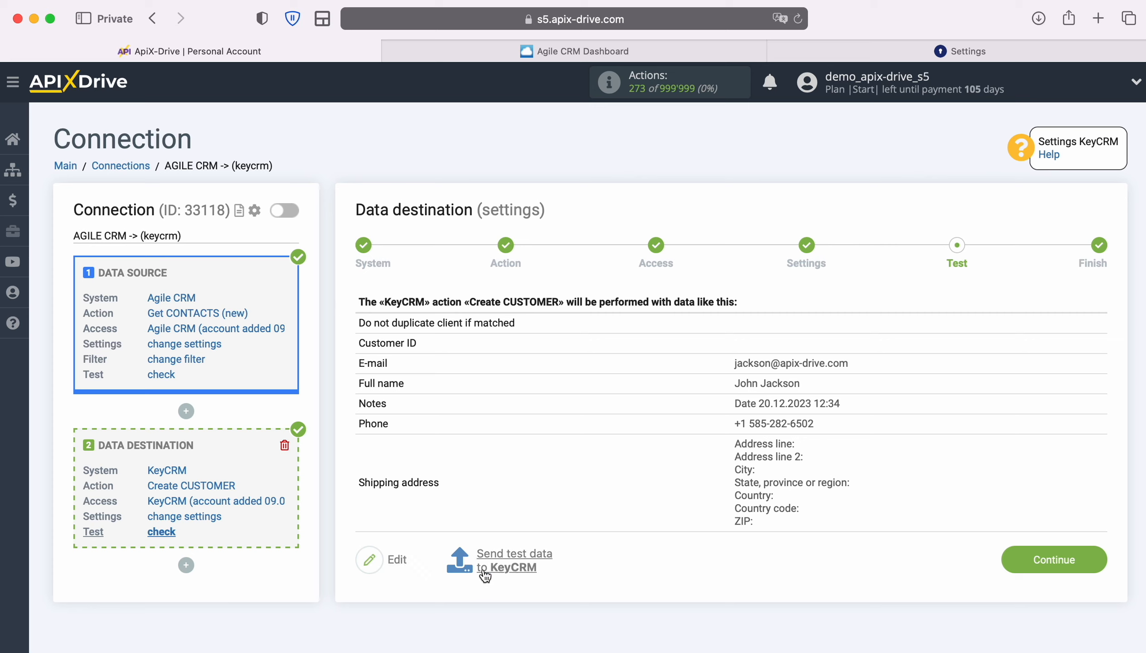
Send the test customer to KeyCRM and view it in KeyCRM's Customers list
{"action": "left_click", "coordinate": [517, 562]}
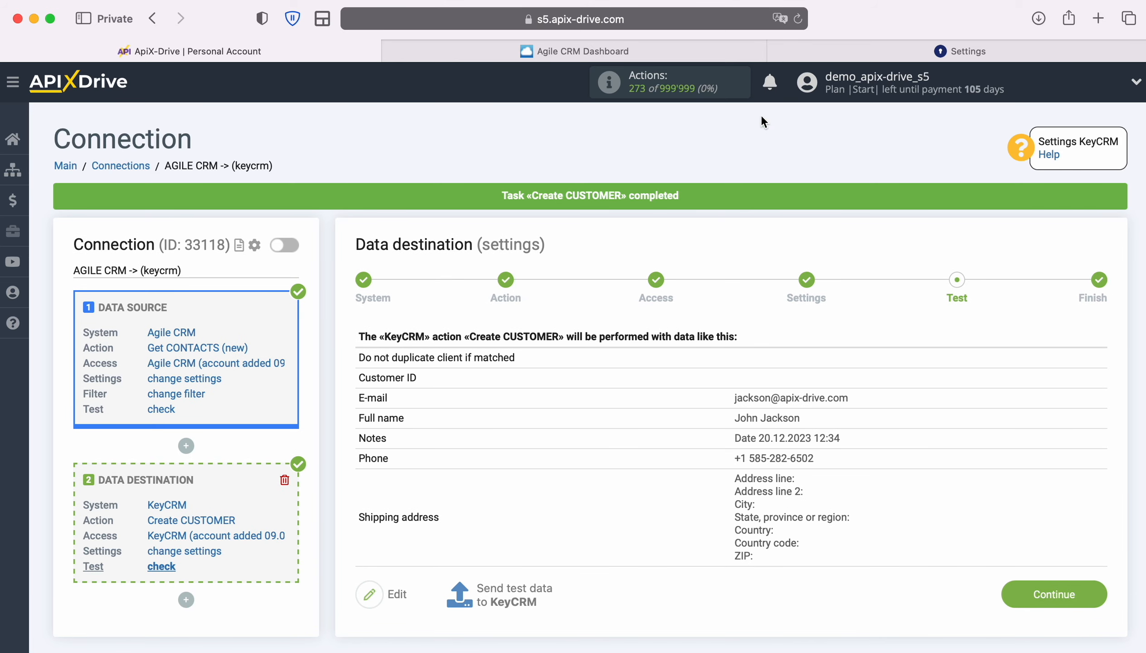
{"action": "left_click", "coordinate": [805, 53]}
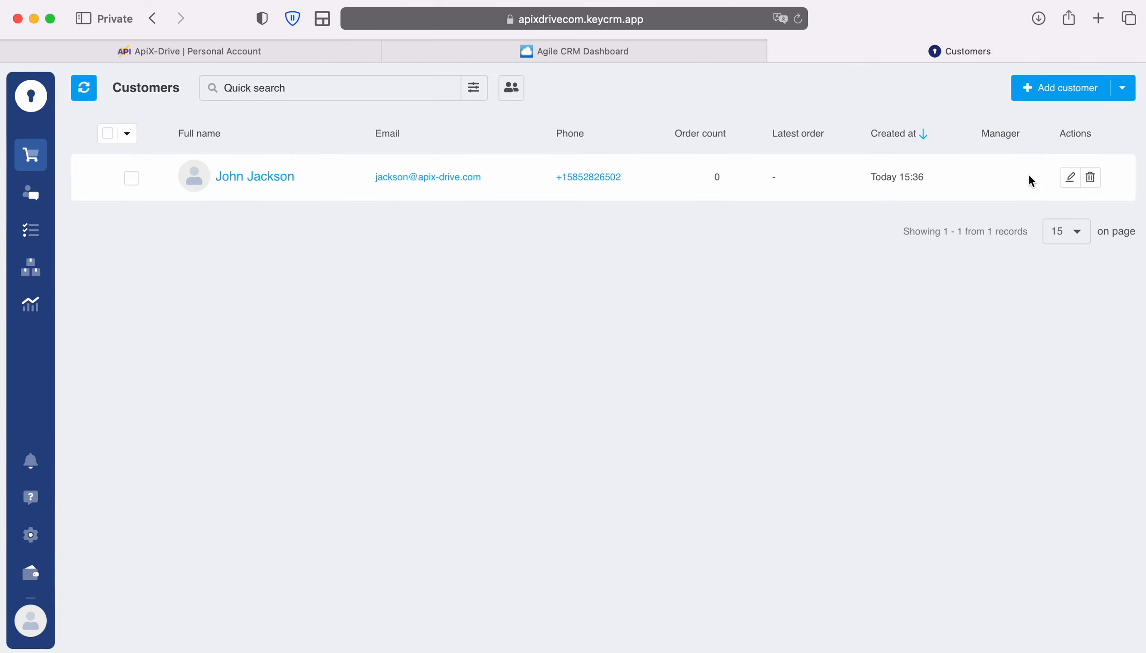
Check the new customer's phone, e-mail and note in KeyCRM, then return to ApiX-Drive
{"action": "left_click", "coordinate": [1069, 178]}
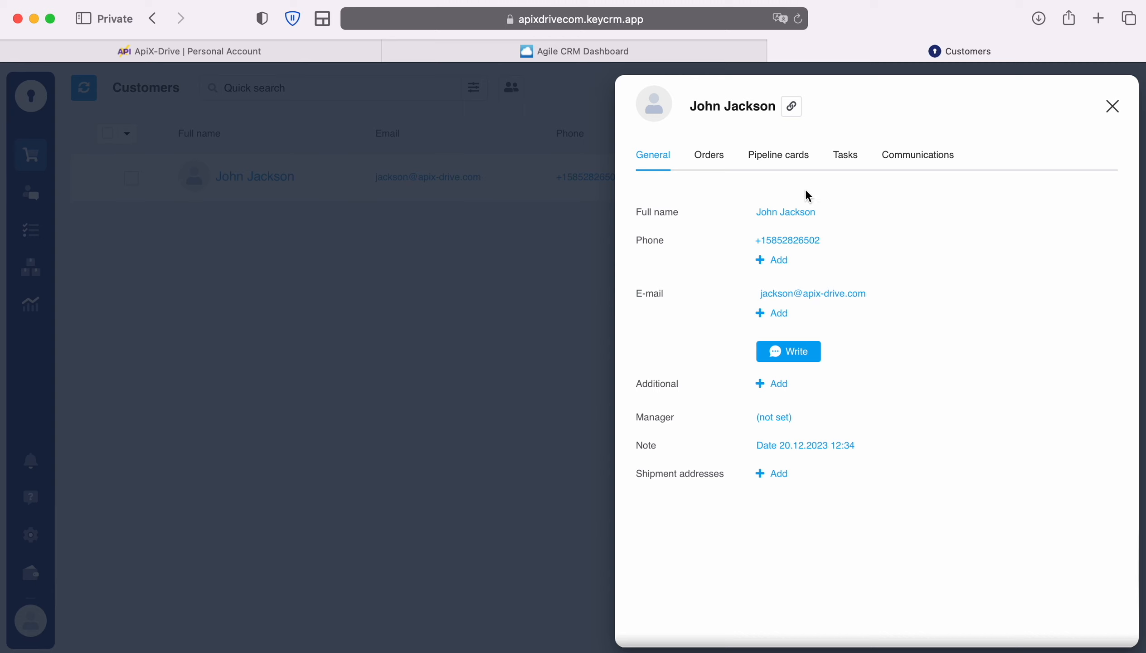
{"action": "left_click", "coordinate": [209, 57]}
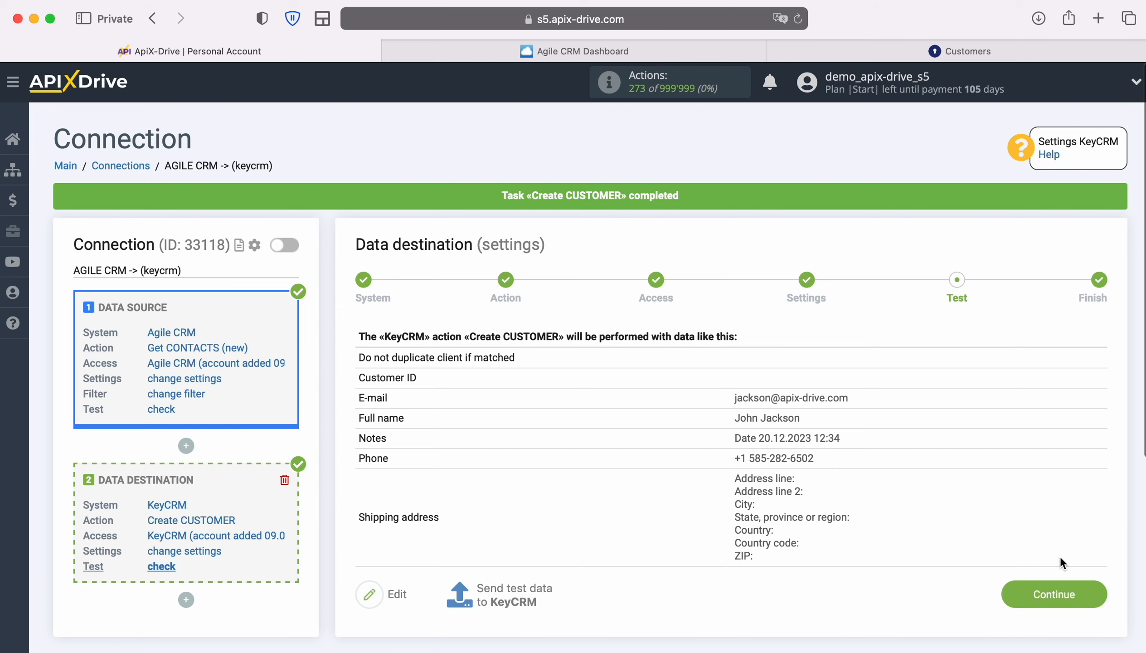
Enable auto-update for the AGILE CRM -> (keycrm) connection with a 5 minutes interval
{"action": "left_click", "coordinate": [1092, 589]}
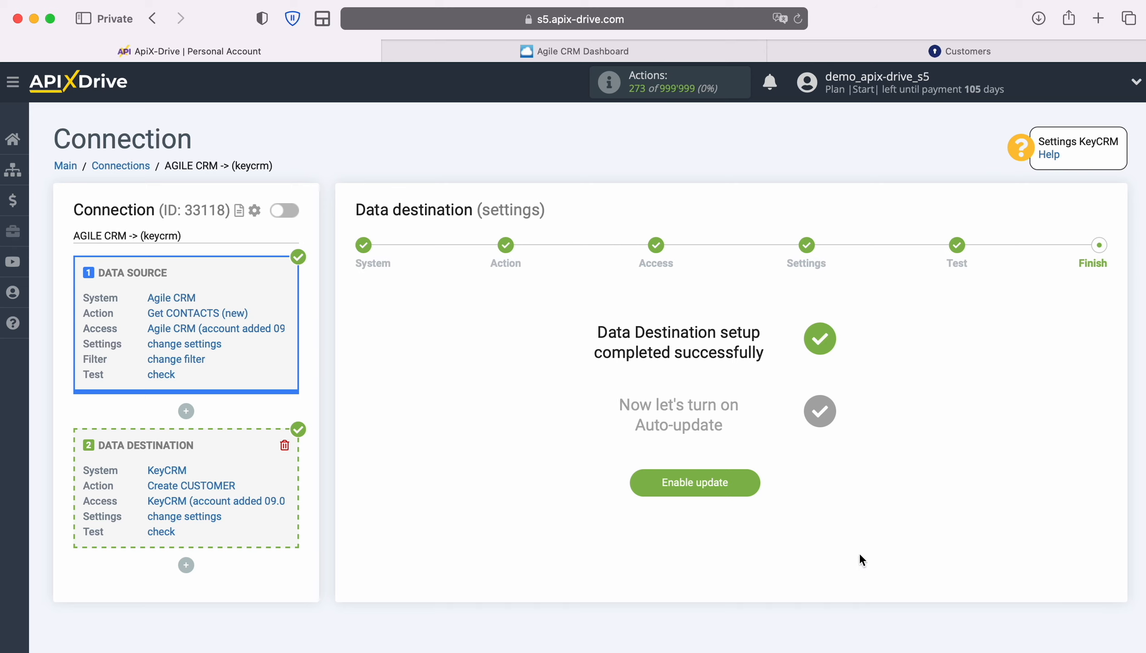
{"action": "left_click", "coordinate": [750, 478]}
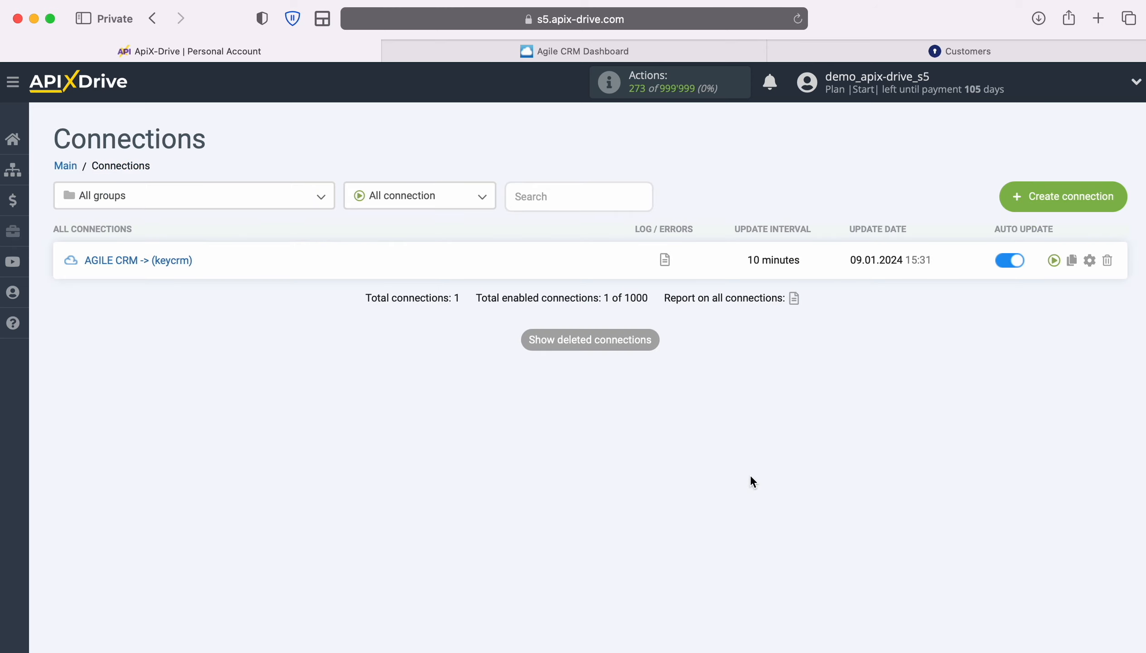
{"action": "left_click", "coordinate": [1089, 260]}
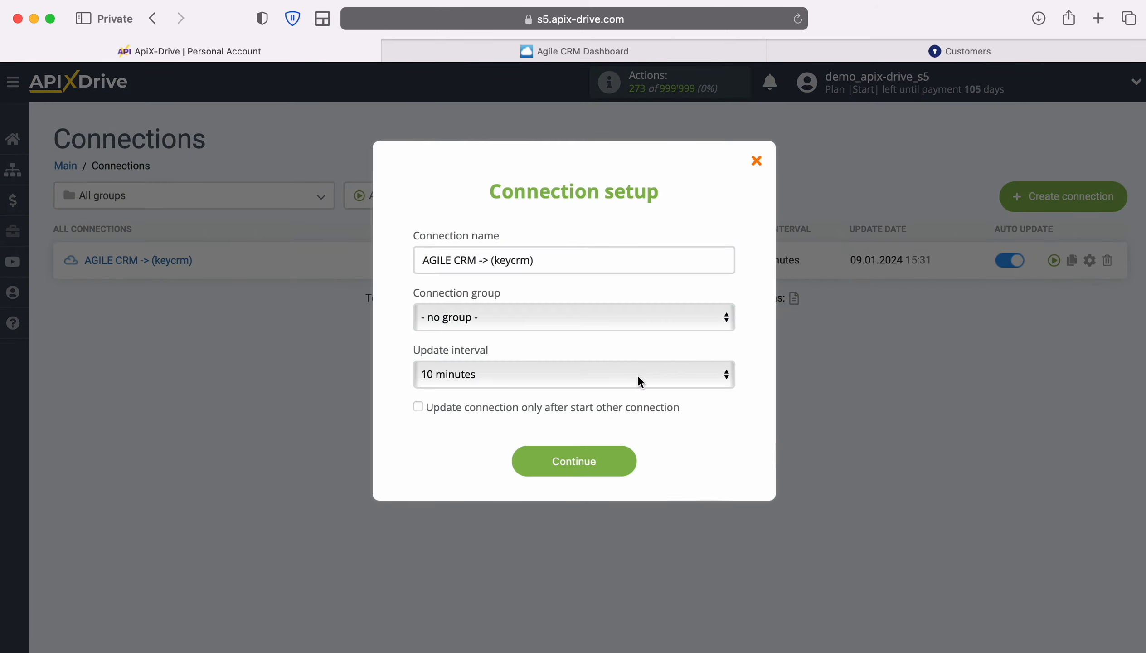
{"action": "left_click", "coordinate": [627, 374]}
{"action": "left_click", "coordinate": [577, 353]}
{"action": "left_click", "coordinate": [614, 455]}
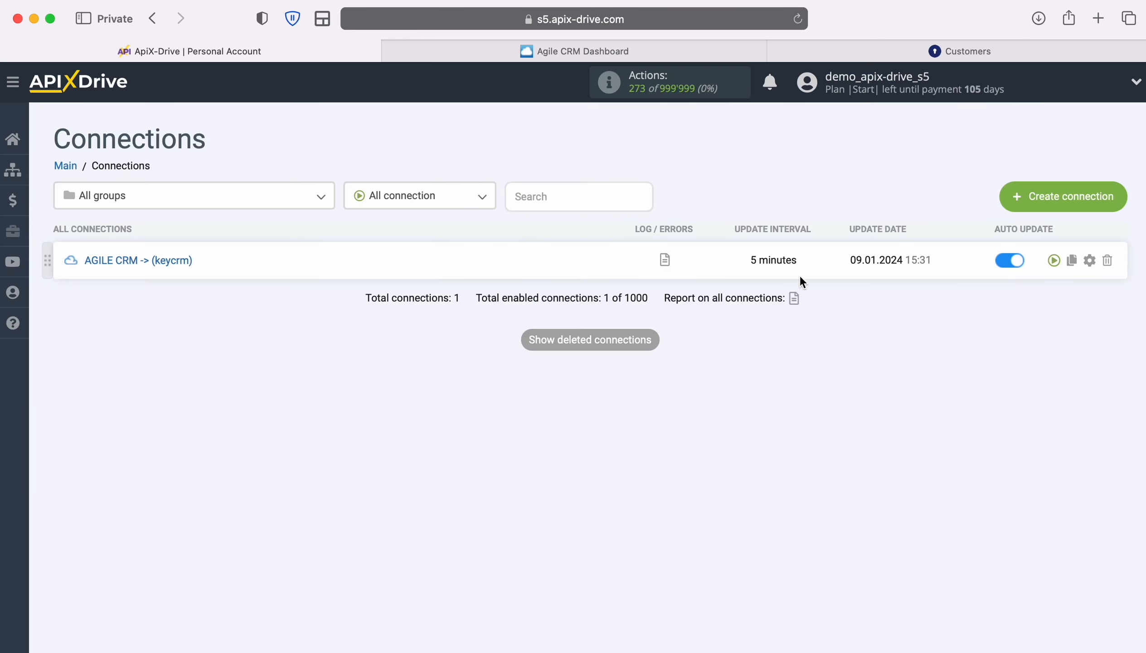